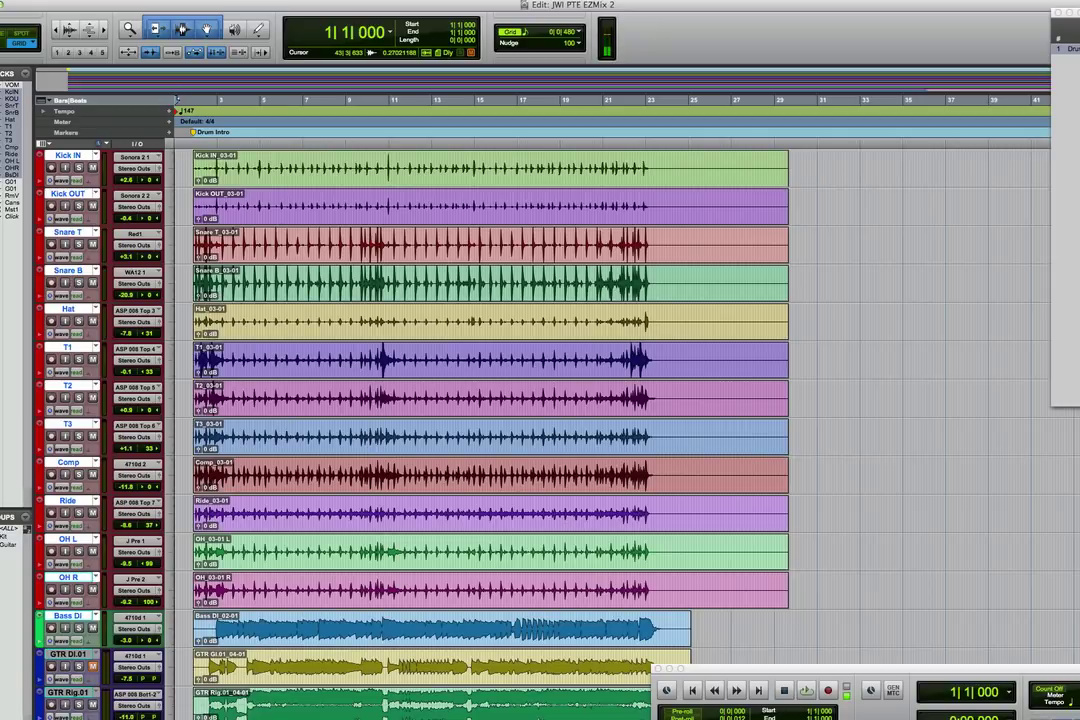
Play the session from its start, and play its ending from bar 22.
{"action": "key", "text": "space"}
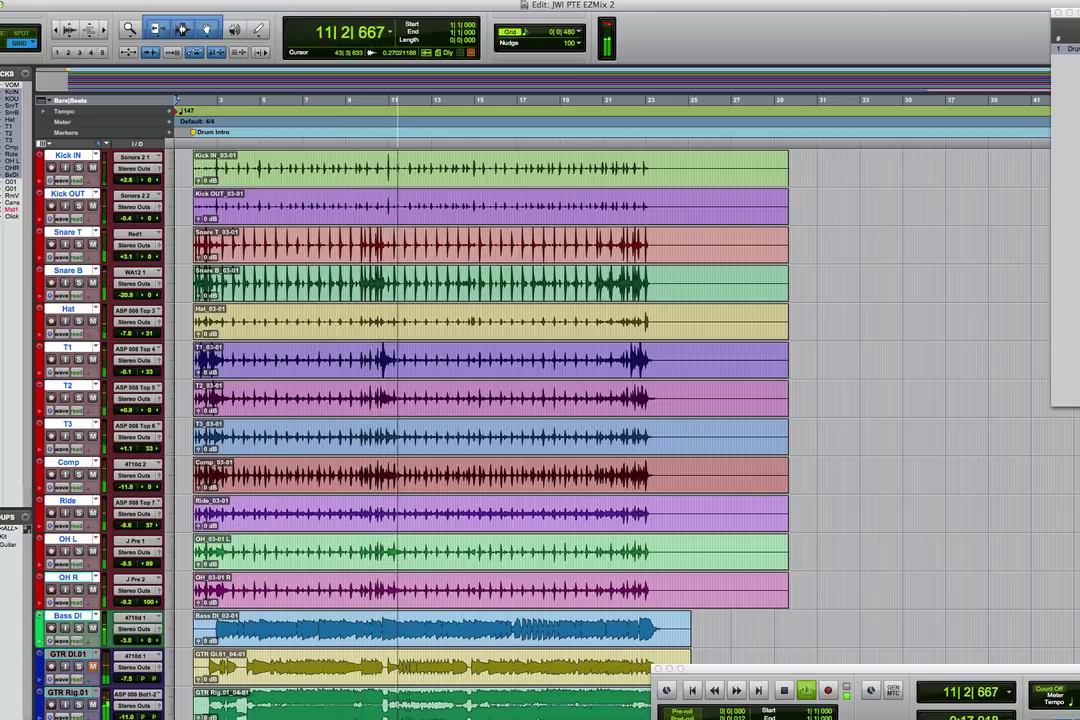
{"action": "key", "text": "space"}
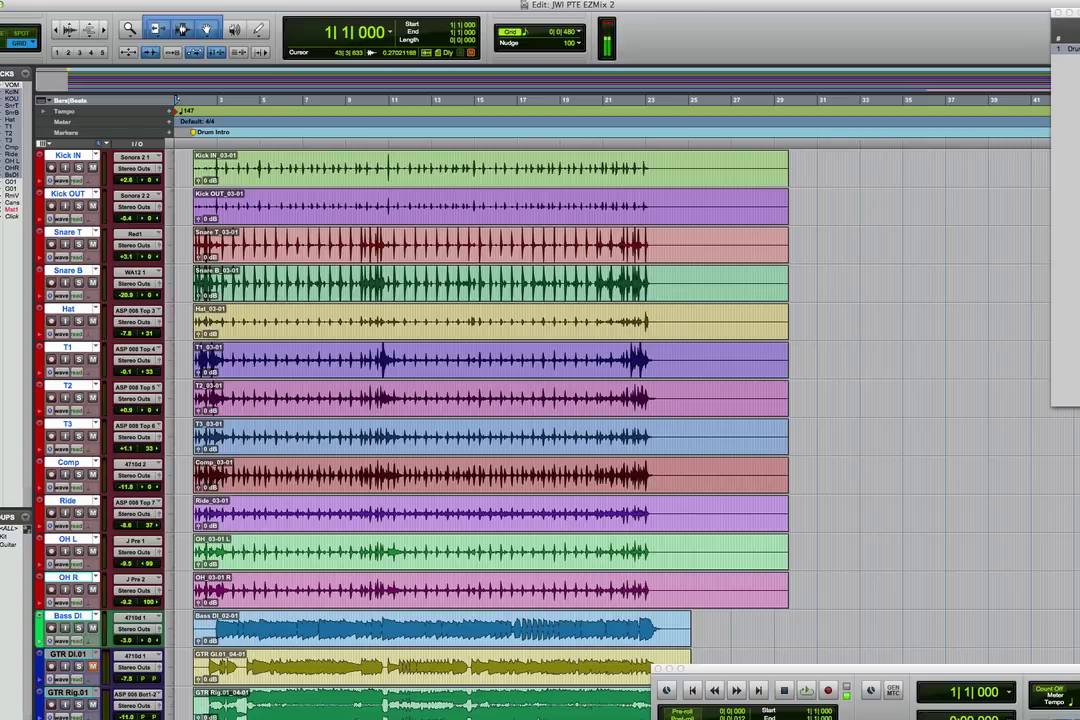
{"action": "left_click", "coordinate": [623, 145]}
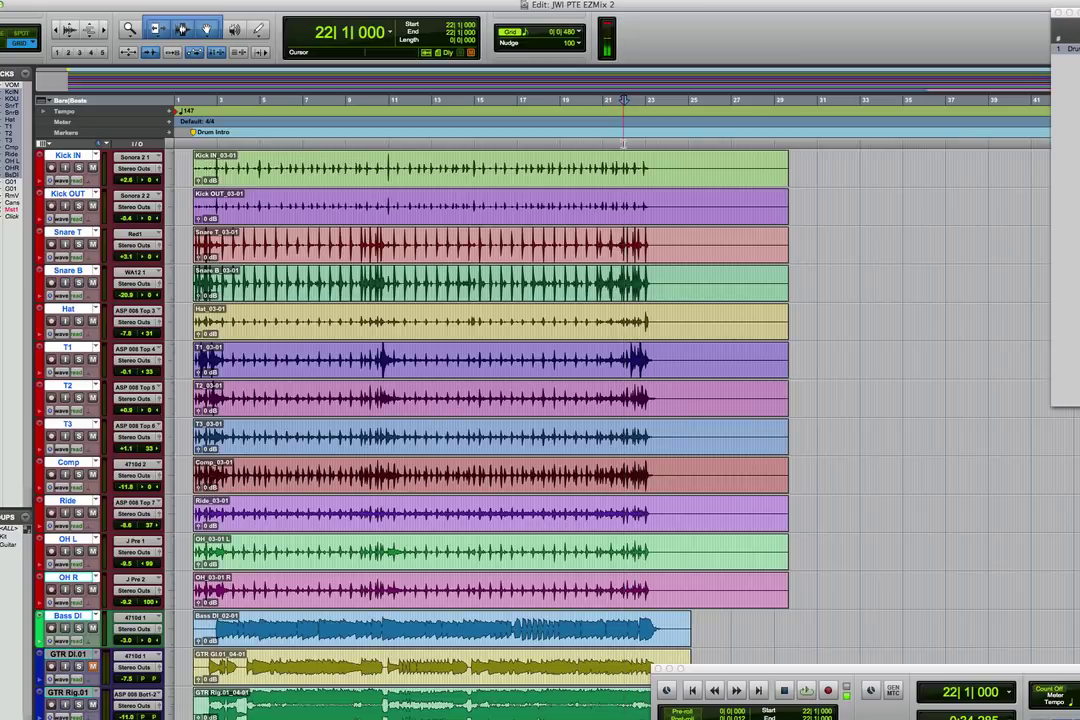
{"action": "key", "text": "space"}
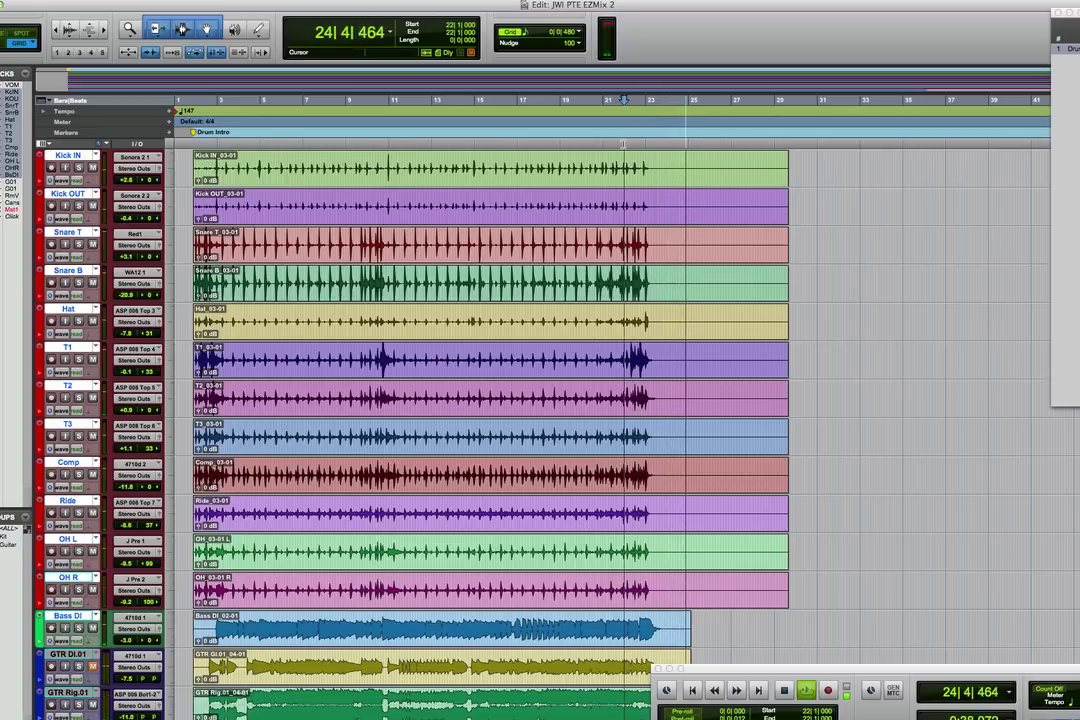
{"action": "key", "text": "space"}
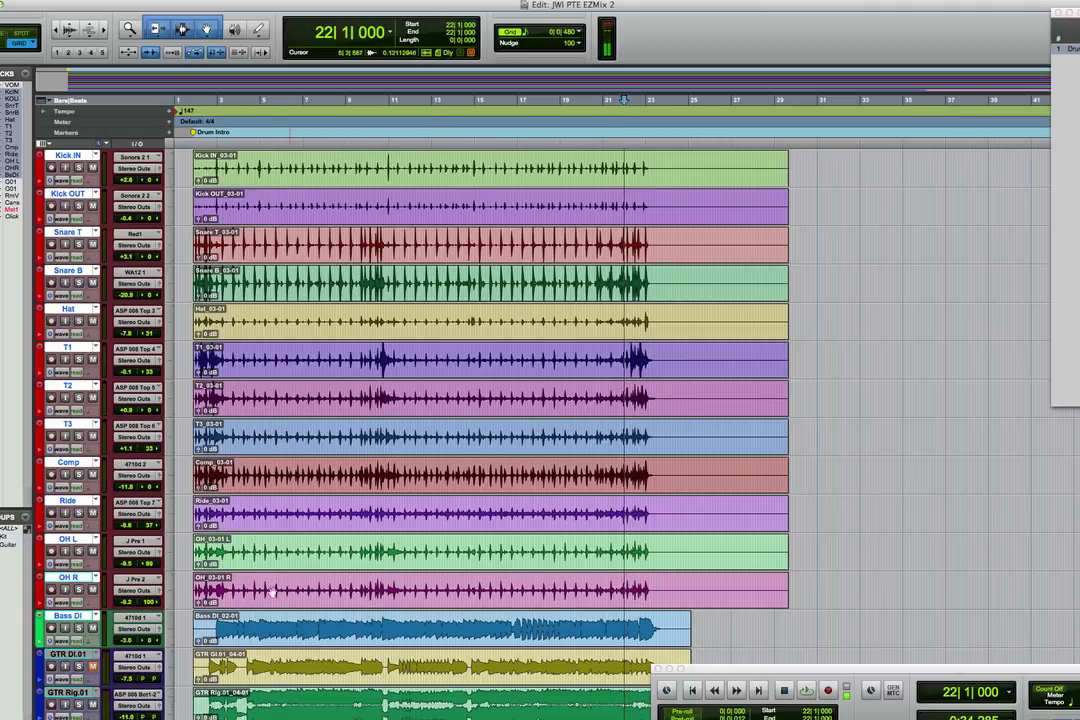
Select the guitar DI clip and play it back with the GTR DI.01 track soloed.
{"action": "left_click", "coordinate": [250, 677]}
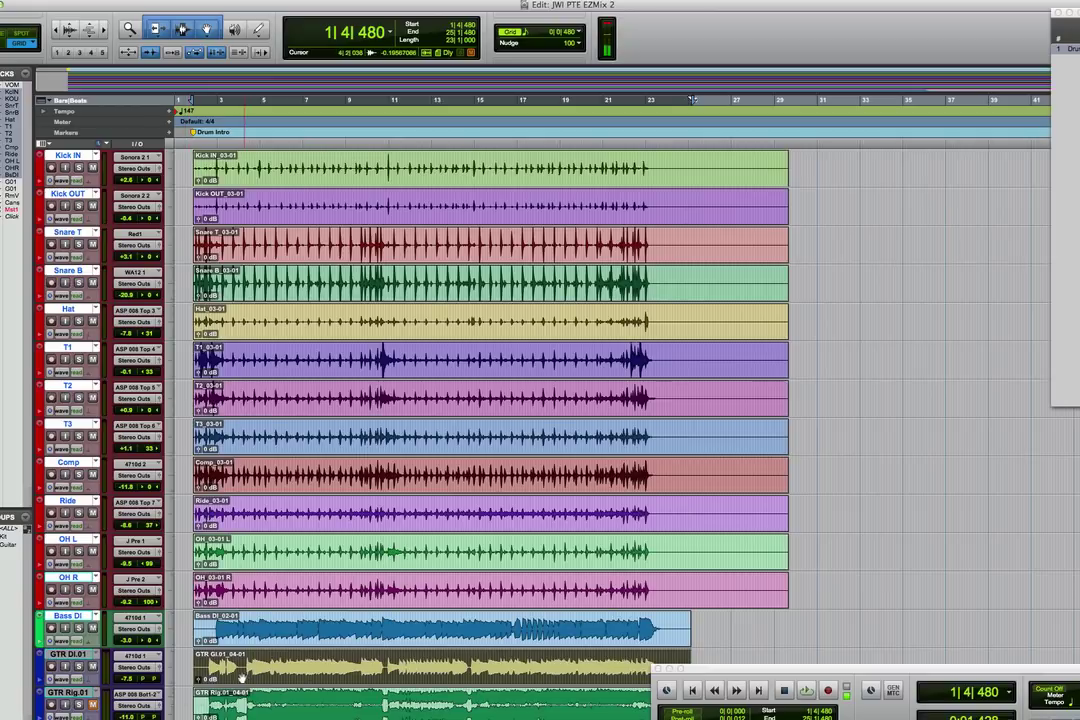
{"action": "key", "text": "space"}
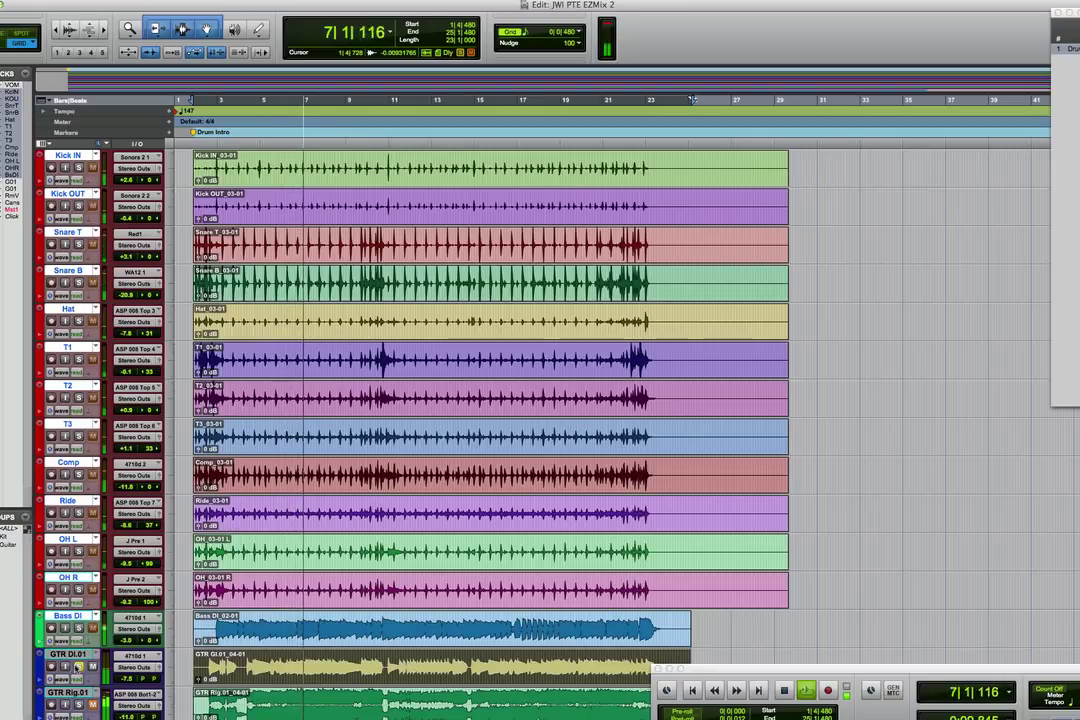
{"action": "key", "text": "space"}
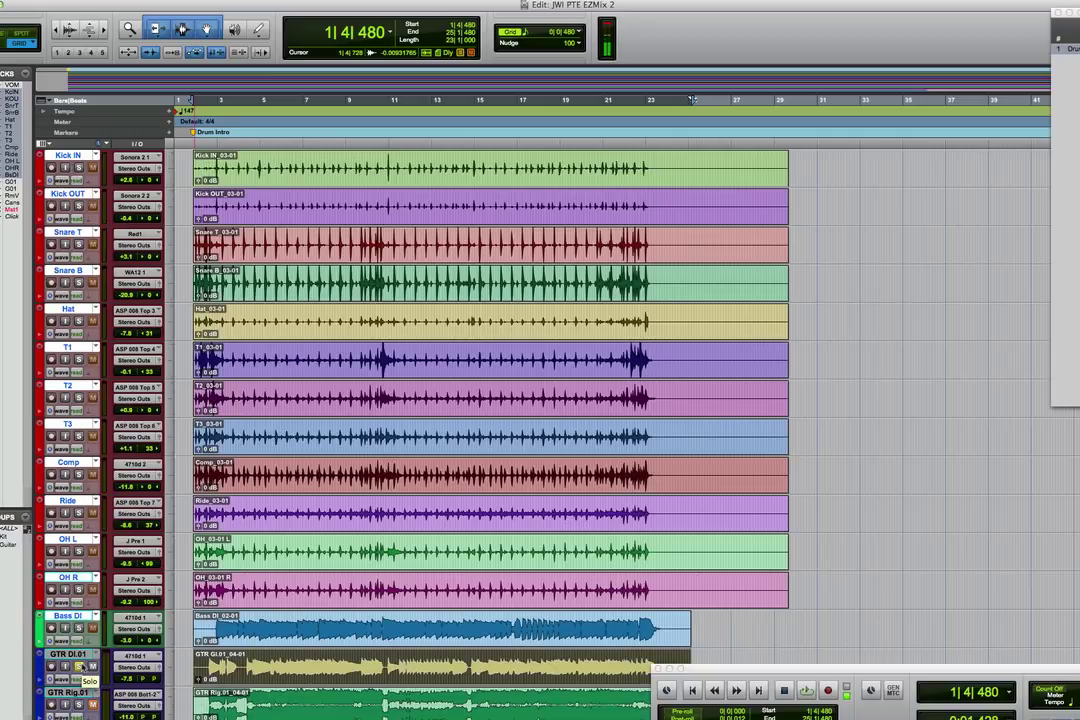
Show the mixer, open the Bass DI track's EZmix plug-in, and take it out of bypass.
{"action": "key", "text": "super+equal"}
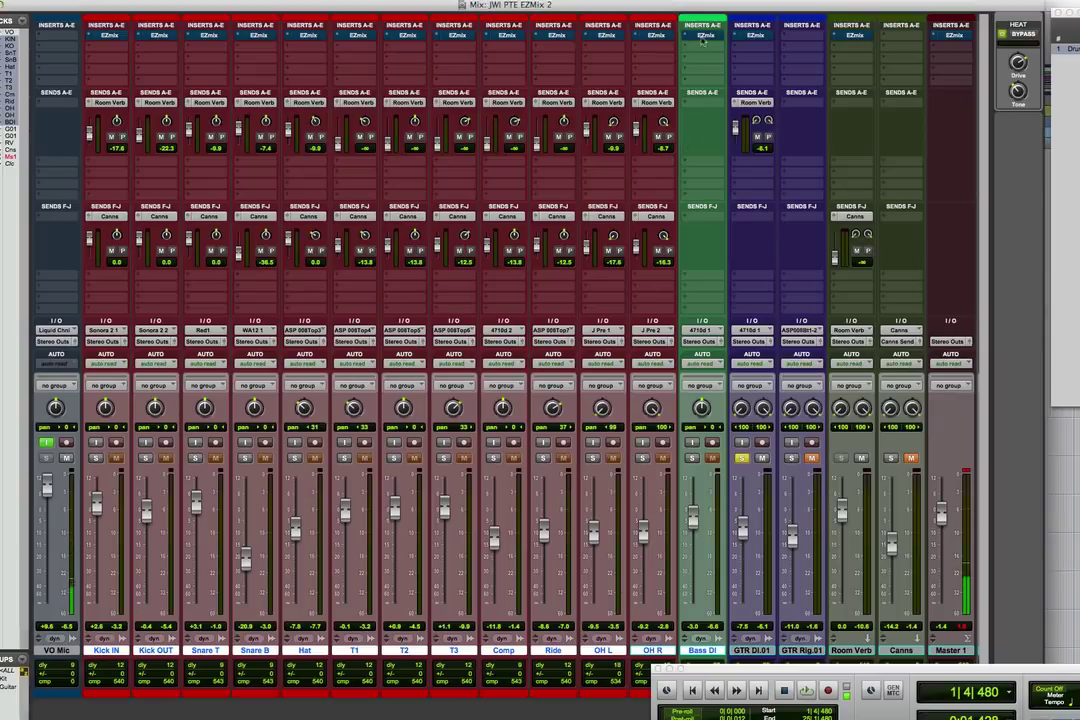
{"action": "left_click", "coordinate": [705, 35]}
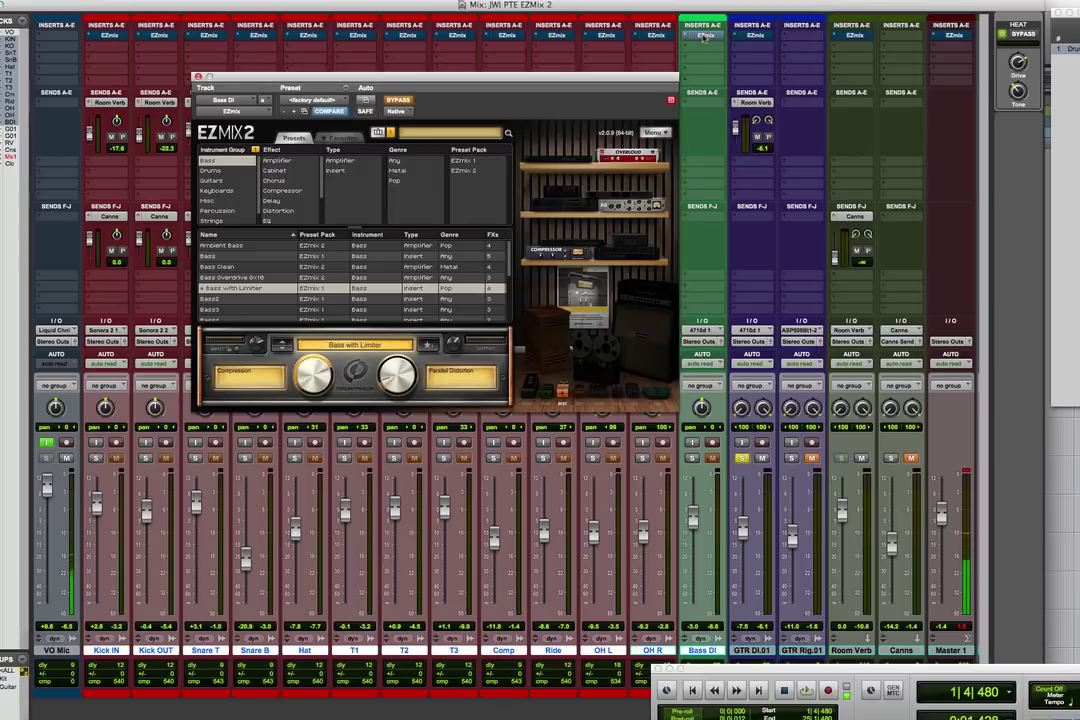
{"action": "left_click_drag", "start_coordinate": [572, 82], "coordinate": [677, 144]}
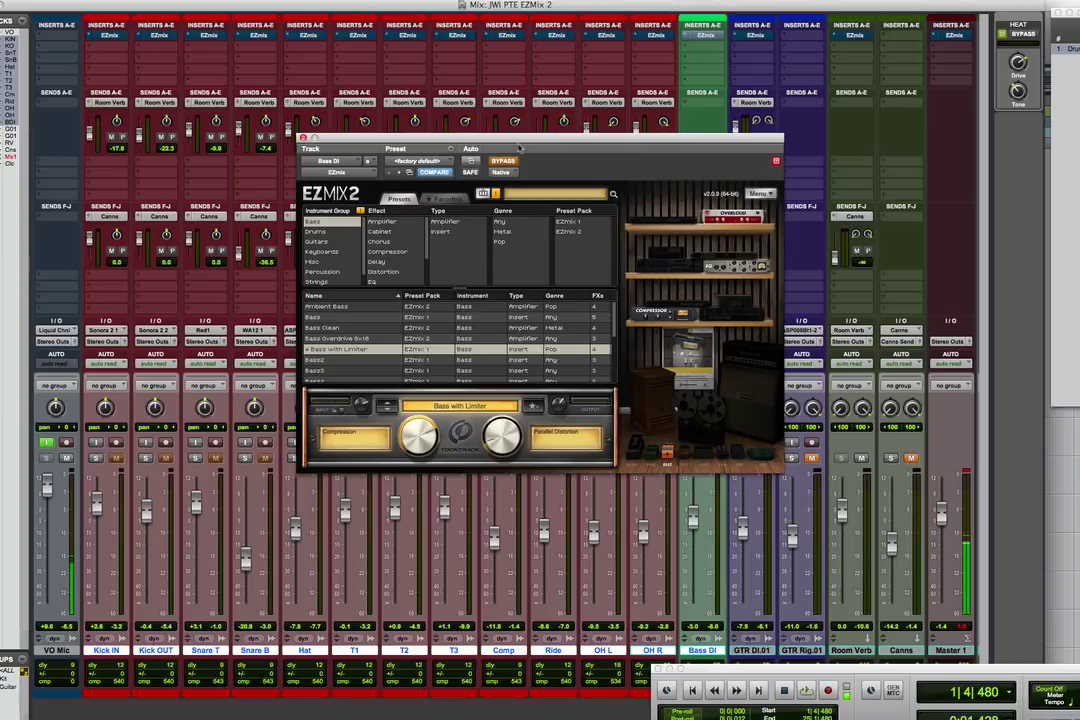
{"action": "left_click_drag", "start_coordinate": [519, 148], "coordinate": [389, 113]}
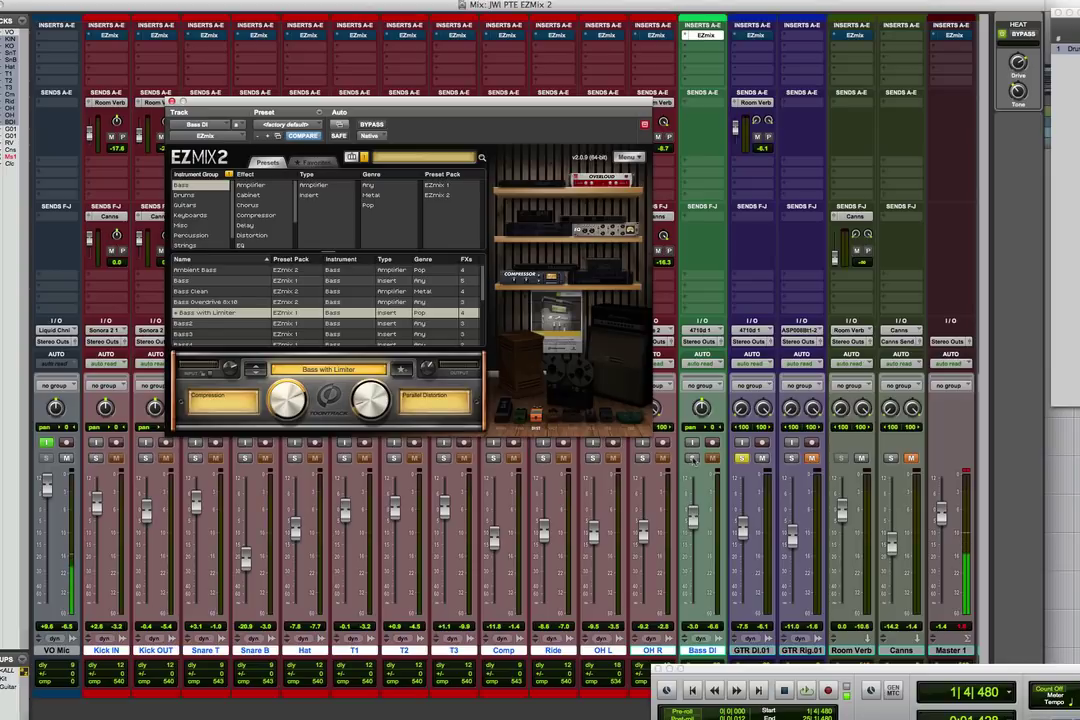
Solo the Bass DI track instead of GTR DI.01 and play it back.
{"action": "left_click", "coordinate": [692, 458]}
{"action": "left_click", "coordinate": [741, 458]}
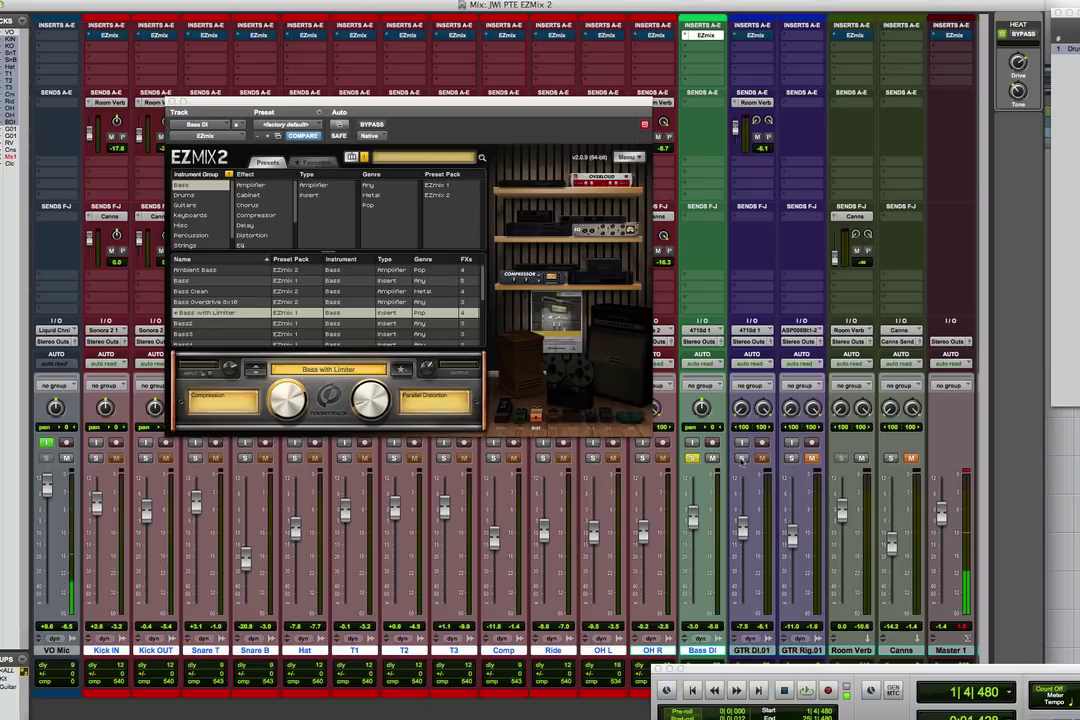
{"action": "key", "text": "space"}
{"action": "key", "text": "space"}
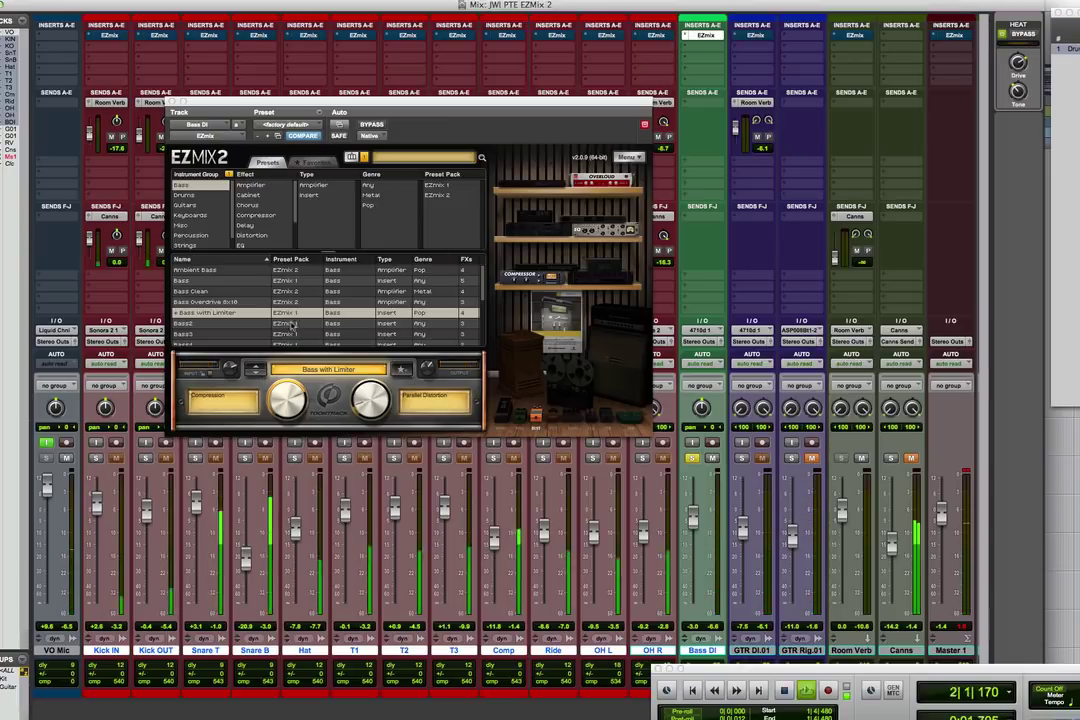
Audition the Bass2, Bass3 and Bass4 presets on Bass DI during playback and load Californian 1x15 Bass.
{"action": "left_click", "coordinate": [254, 372]}
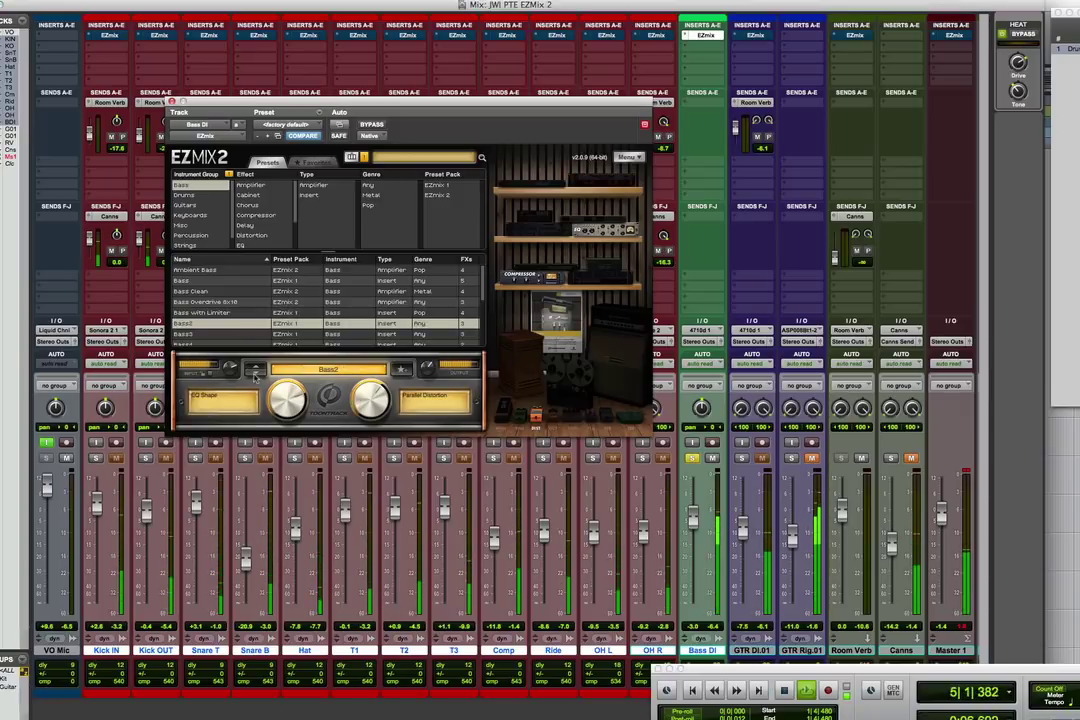
{"action": "left_click", "coordinate": [254, 375]}
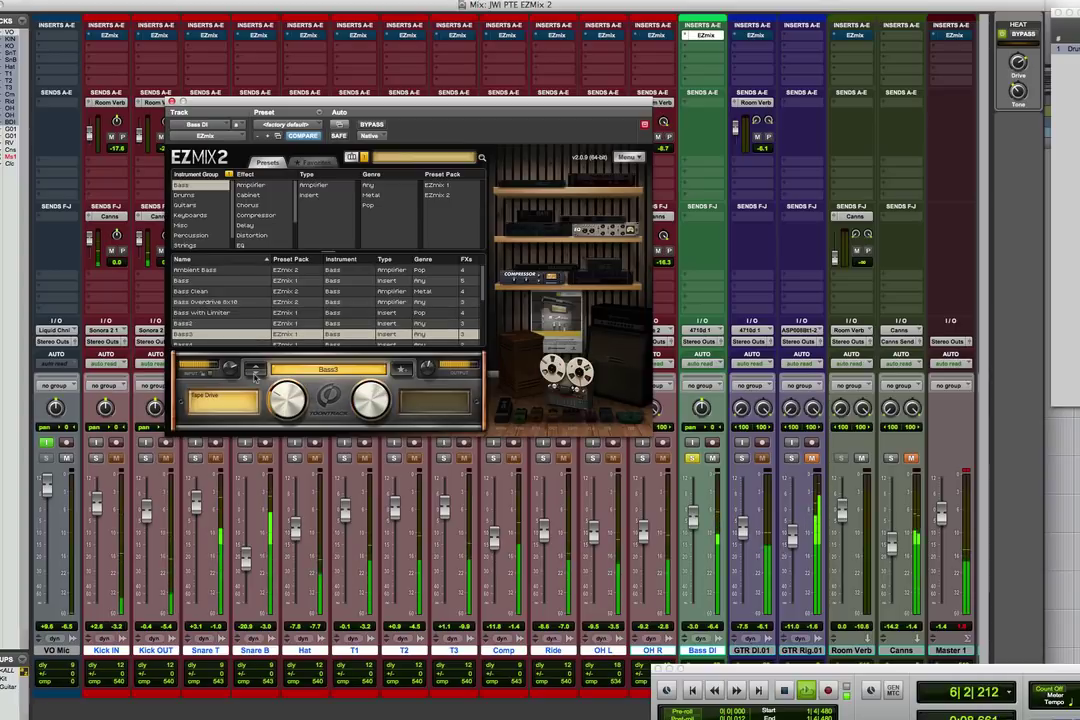
{"action": "left_click", "coordinate": [254, 374]}
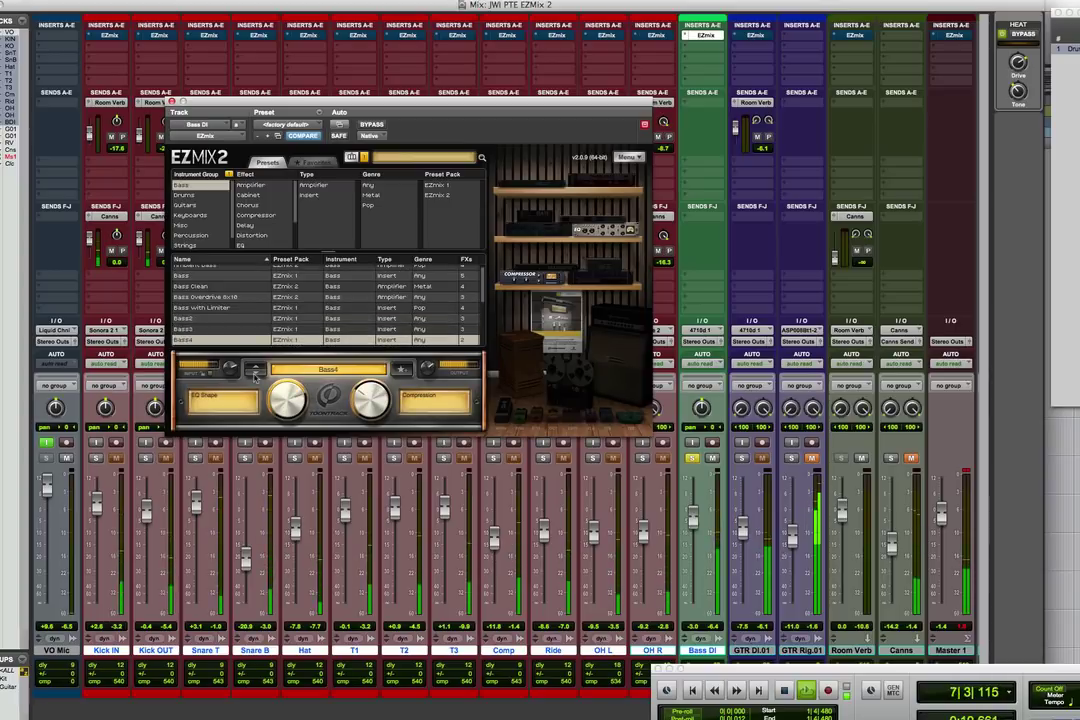
{"action": "left_click", "coordinate": [254, 374]}
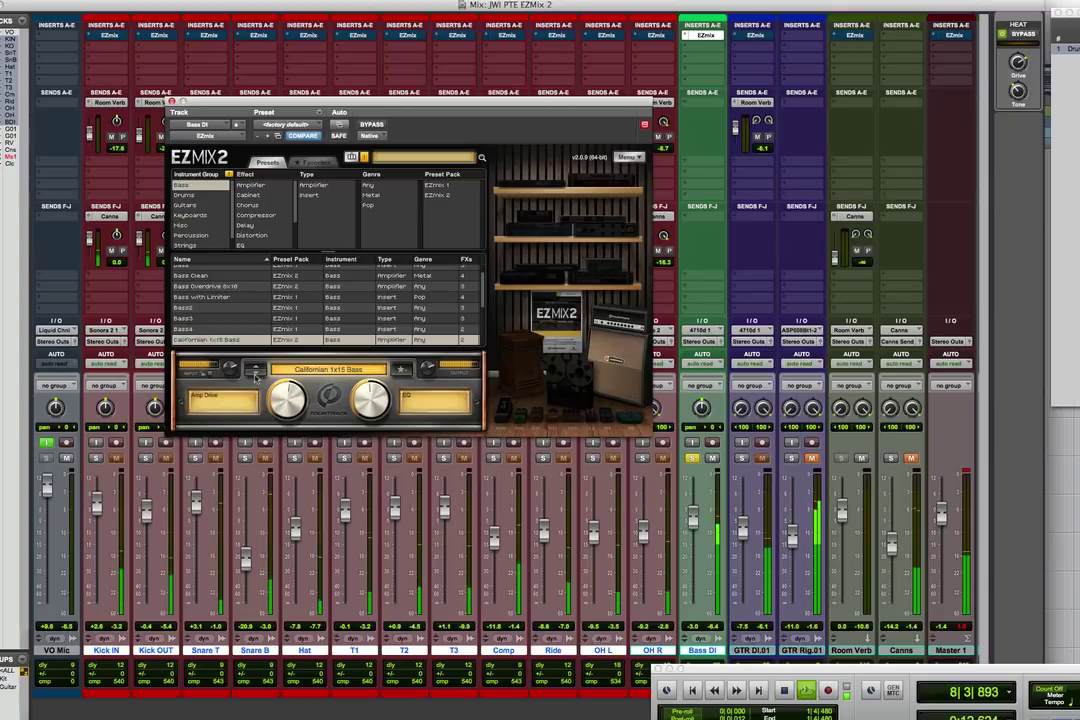
Adjust the Californian 1x15 Bass preset's Amp Drive and set its EQ to about 72% during playback.
{"action": "left_click_drag", "start_coordinate": [287, 400], "coordinate": [290, 360]}
{"action": "left_click_drag", "start_coordinate": [290, 360], "coordinate": [252, 335]}
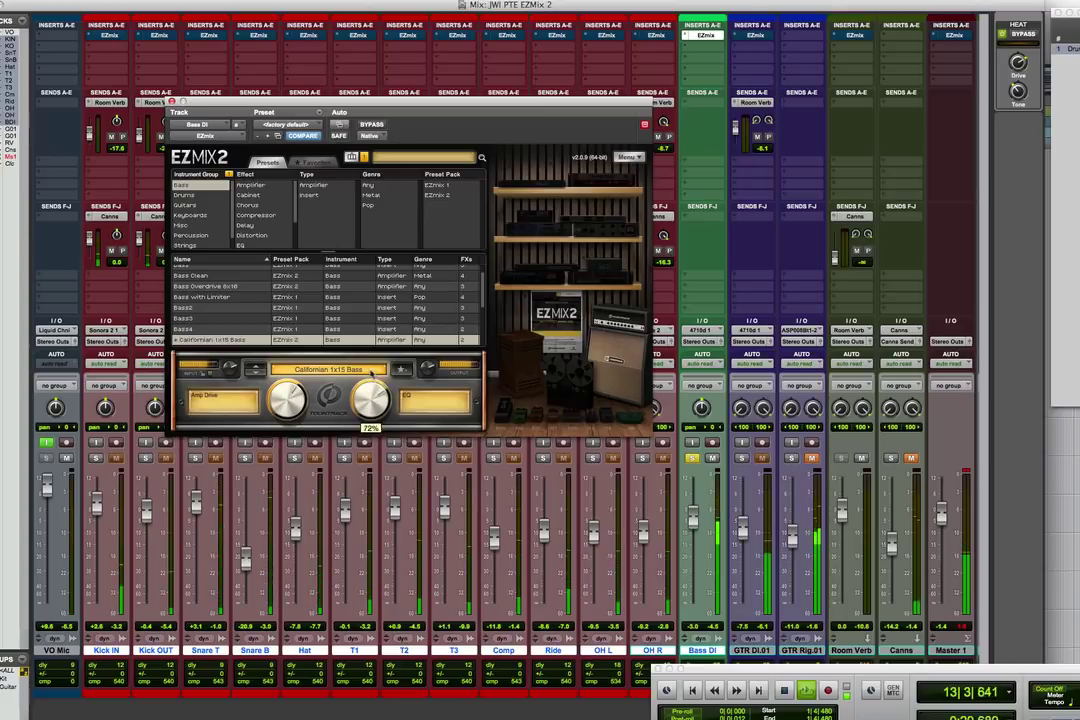
{"action": "mouse_move", "coordinate": [372, 376]}
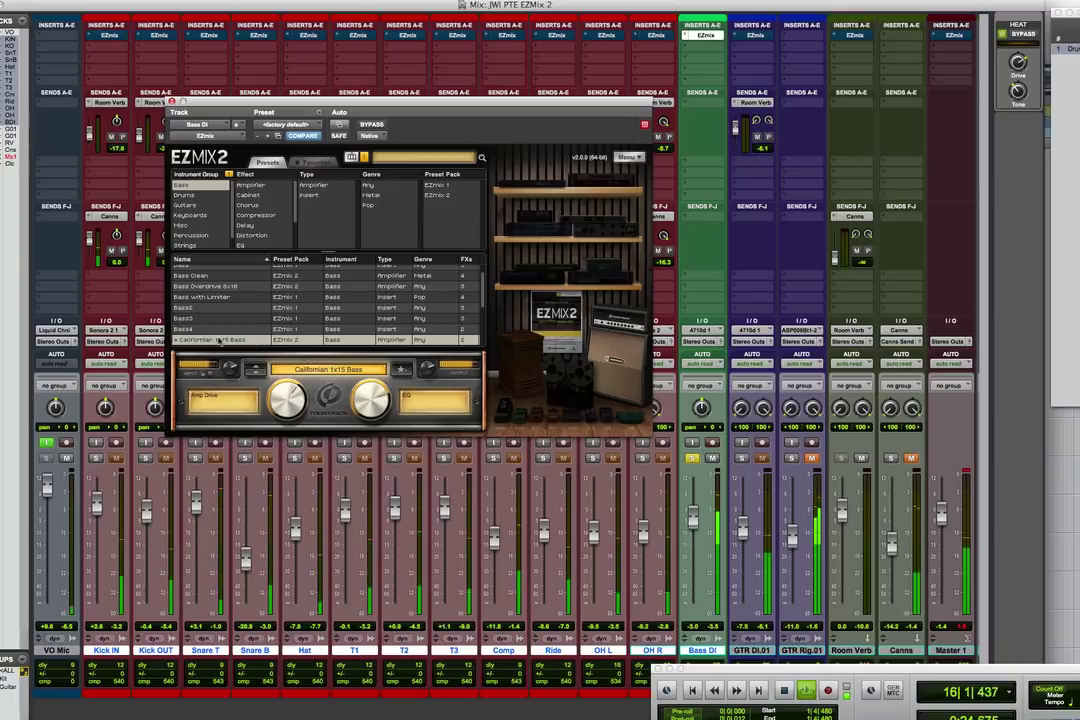
{"action": "key", "text": "space"}
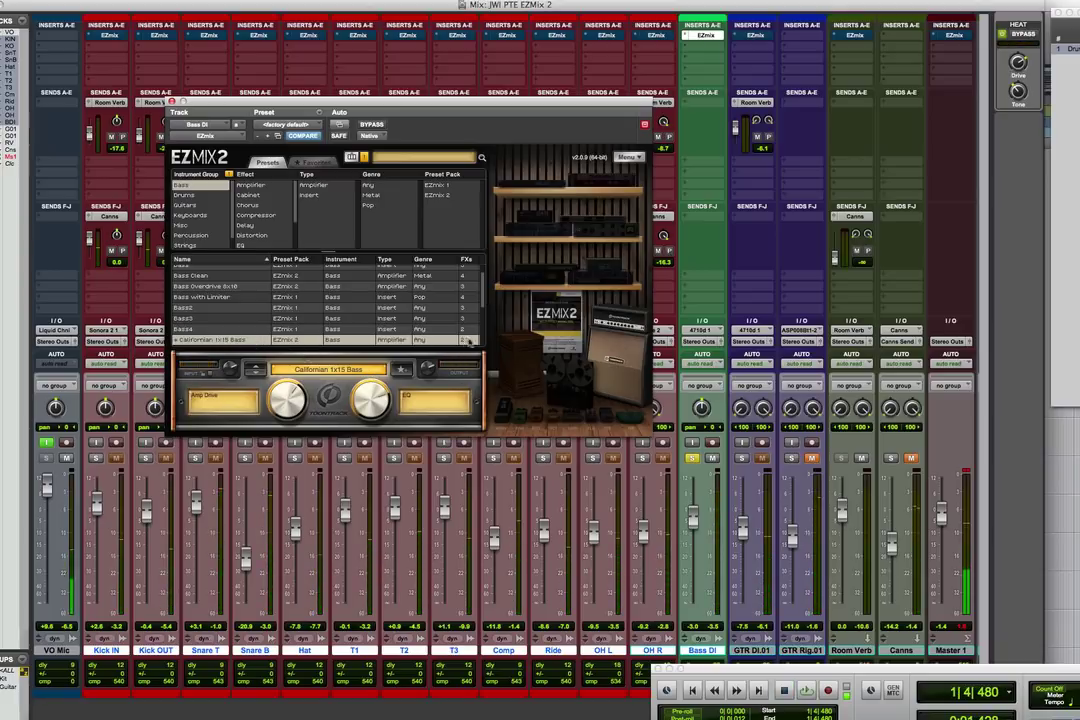
Audition the Chorus Bass, Classic 8x10 Bass and Classic Metal Bass presets, setting Classic Metal Bass's Drive to about 58%.
{"action": "left_click", "coordinate": [256, 371]}
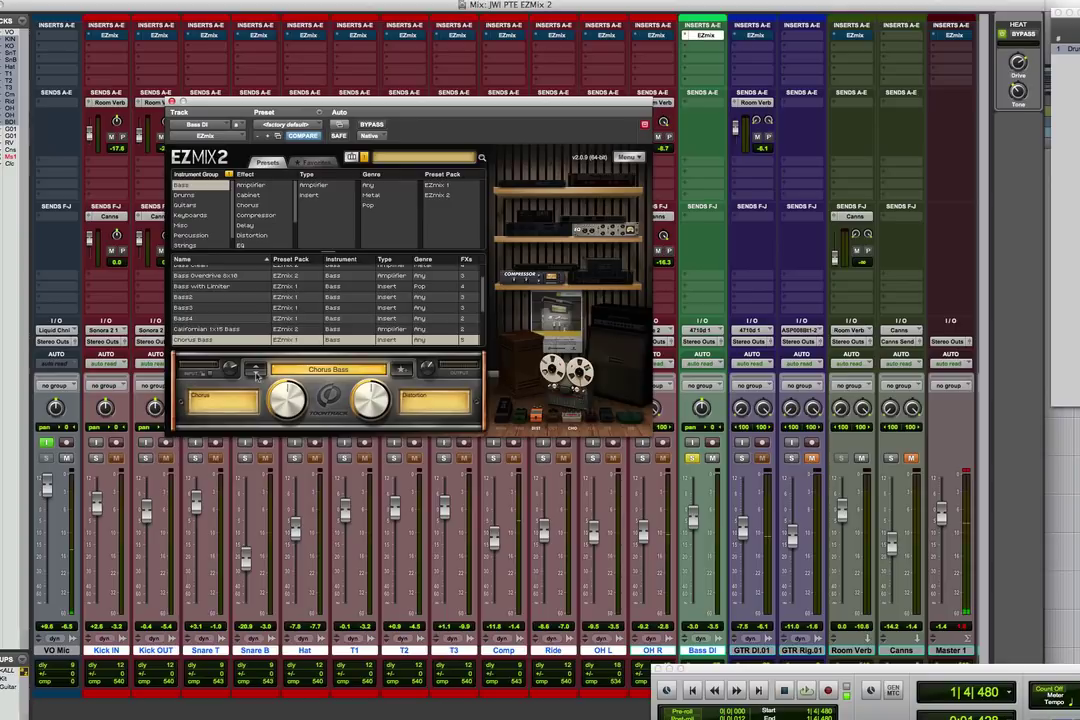
{"action": "key", "text": "space"}
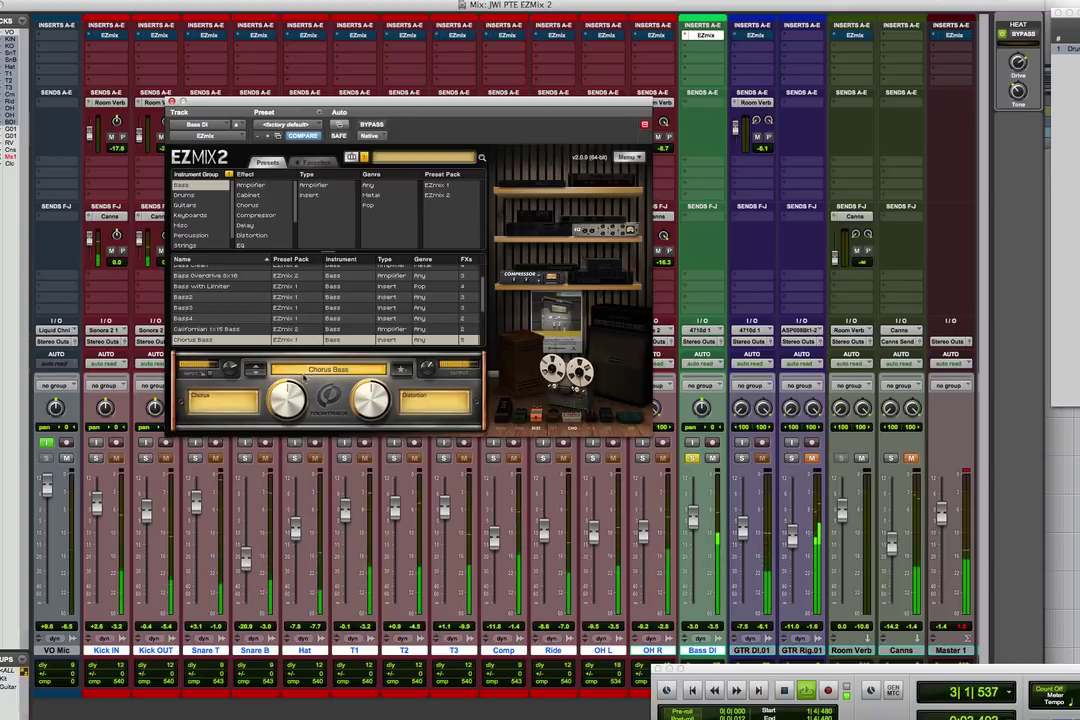
{"action": "left_click", "coordinate": [257, 372]}
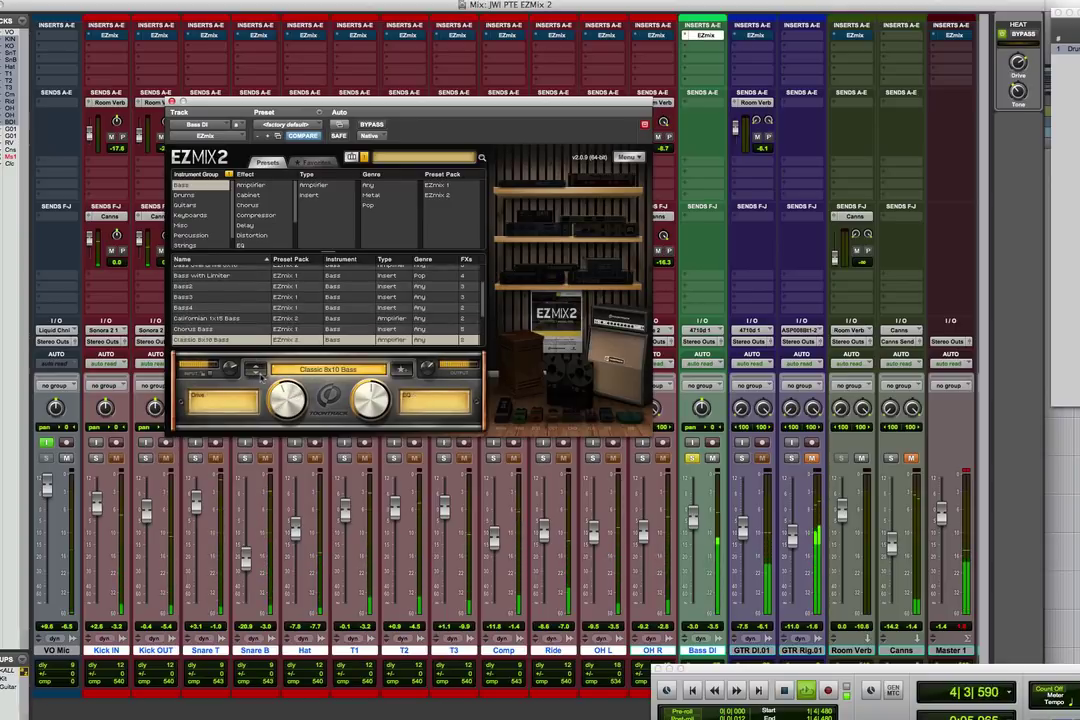
{"action": "left_click", "coordinate": [258, 373]}
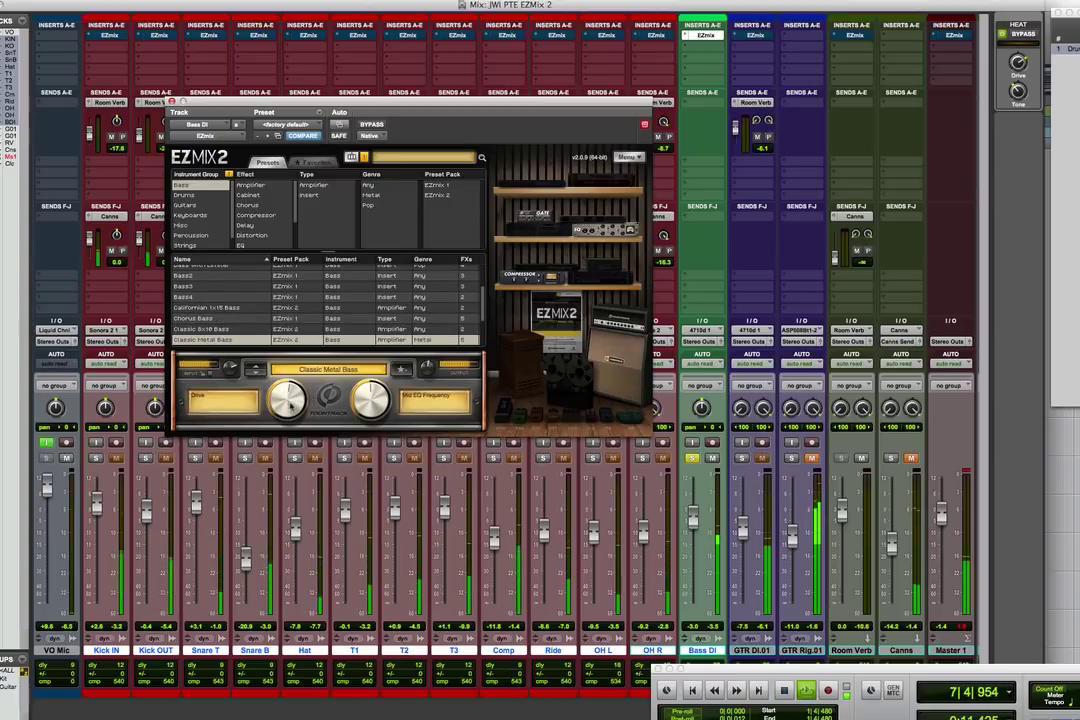
{"action": "left_click_drag", "start_coordinate": [287, 396], "coordinate": [287, 386]}
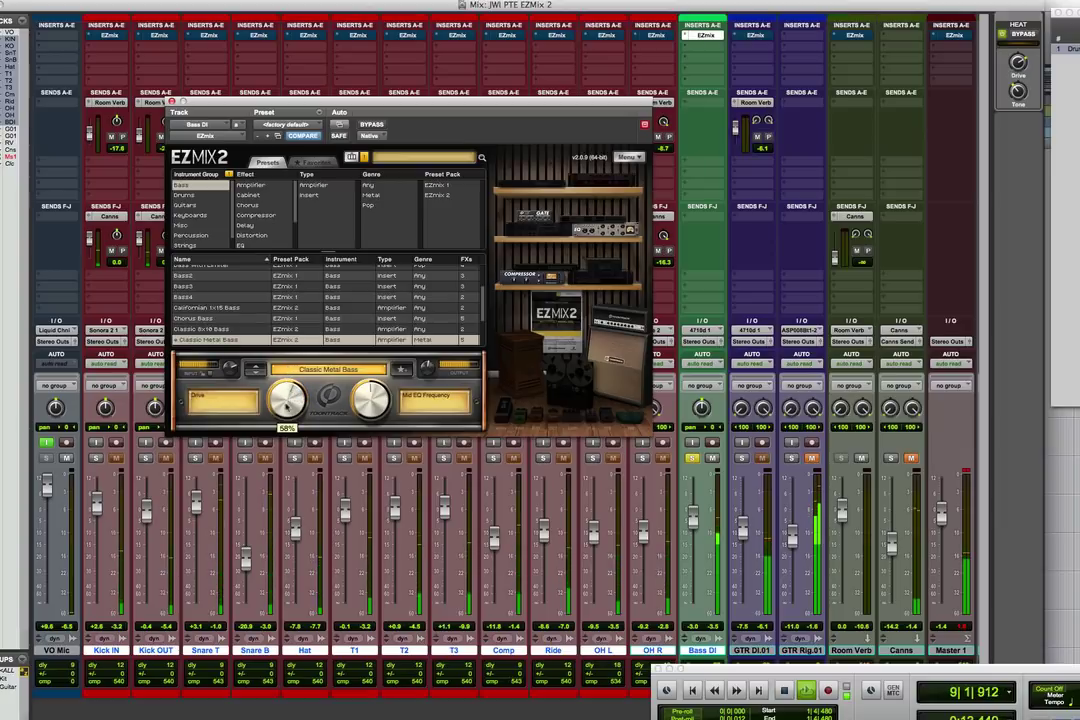
Switch Bass DI back to the Californian 1x15 Bass preset and fine-tune its EQ amount.
{"action": "left_click", "coordinate": [212, 307]}
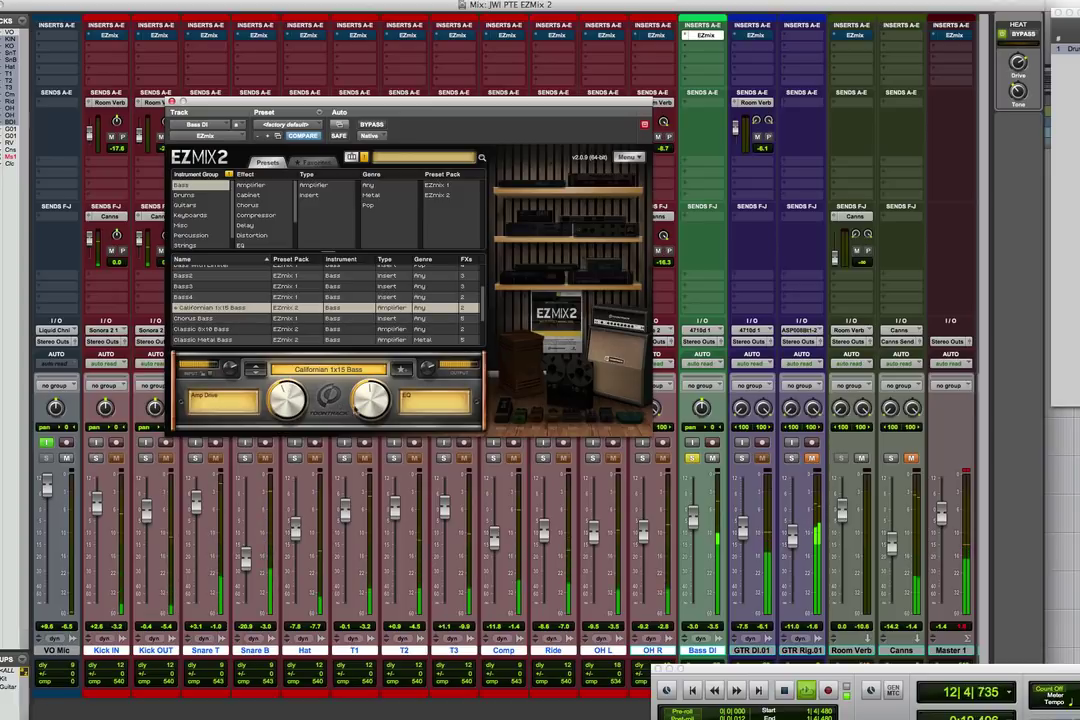
{"action": "left_click_drag", "start_coordinate": [370, 402], "coordinate": [370, 398]}
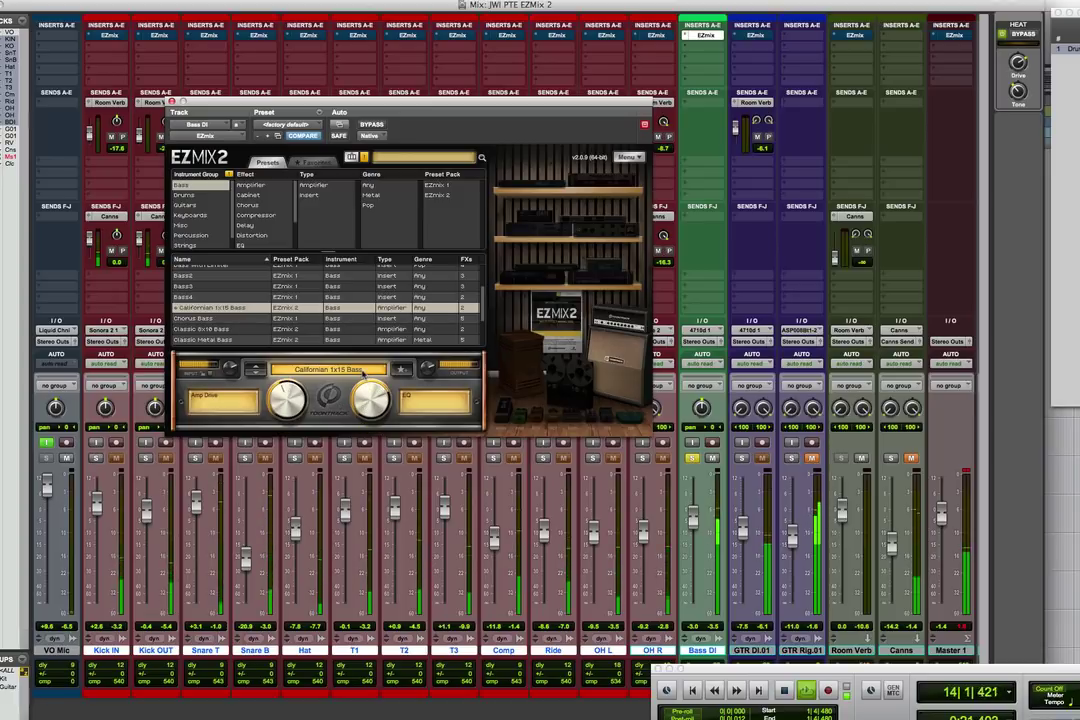
Compare the Bass DI sound with EZmix bypassed and active, and stop playback.
{"action": "left_click", "coordinate": [371, 124]}
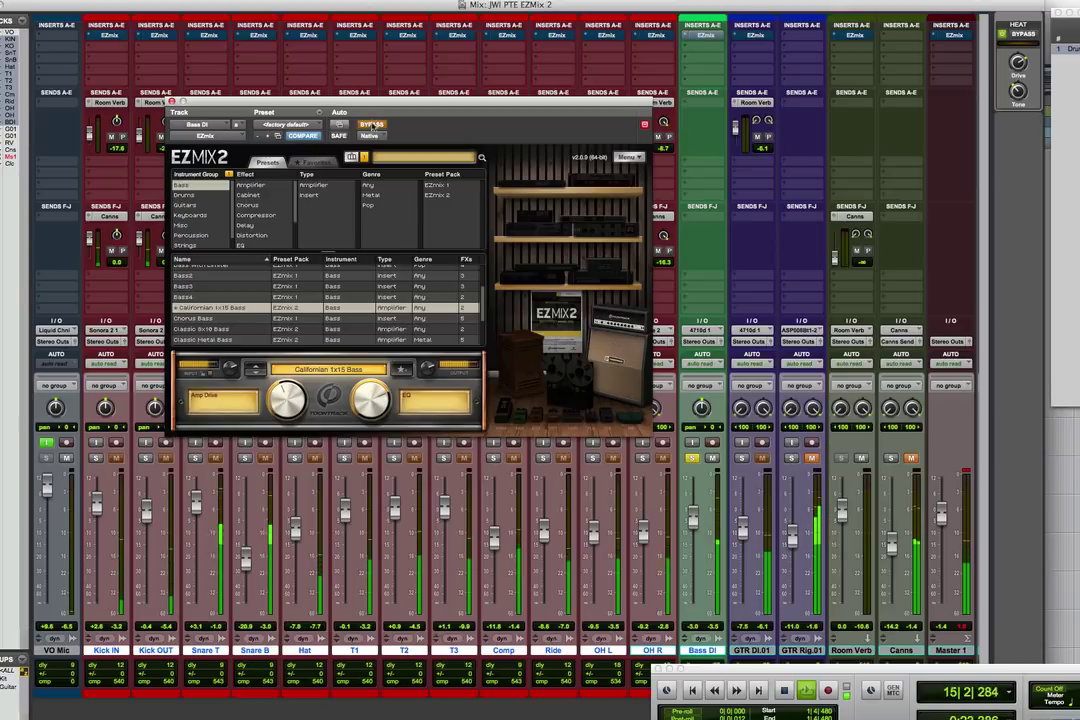
{"action": "left_click", "coordinate": [371, 124]}
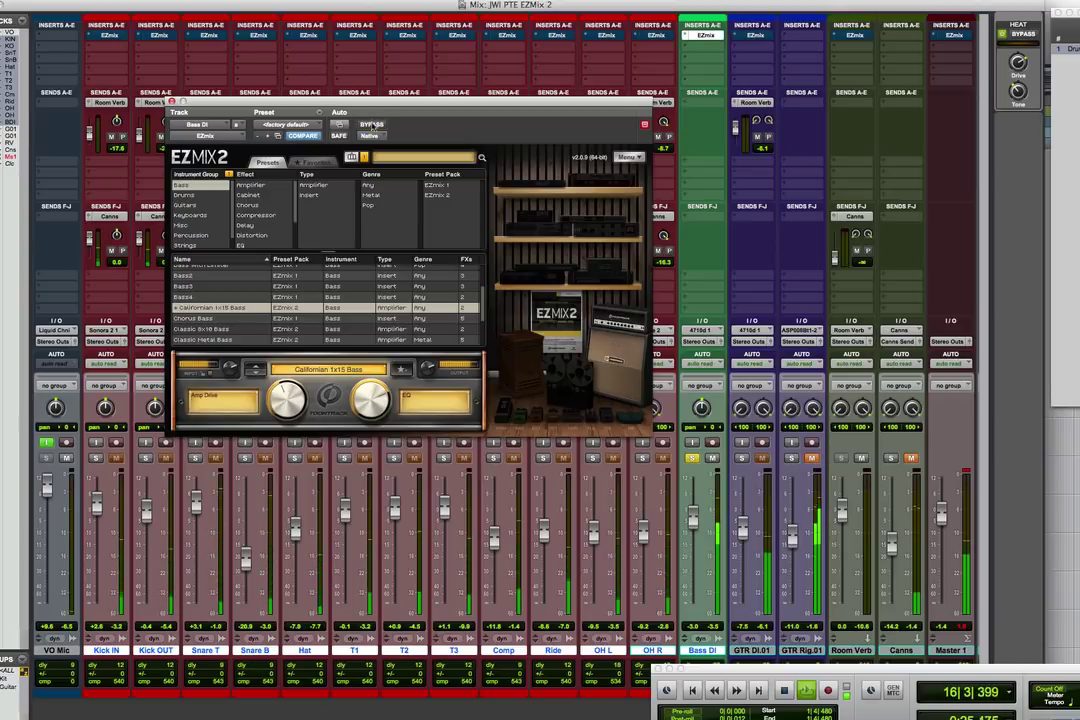
{"action": "key", "text": "space"}
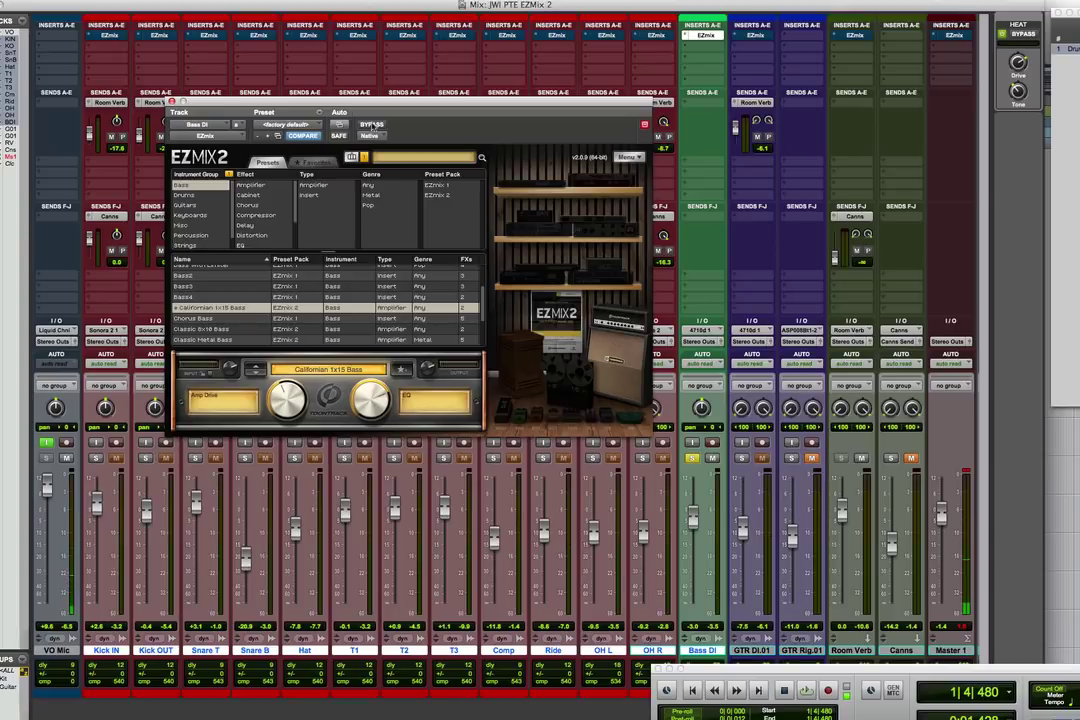
Enable EZmix on the drum tracks and filter the Kick IN plug-in's presets to the Drums instrument group.
{"action": "left_click_drag", "start_coordinate": [381, 103], "coordinate": [418, 105]}
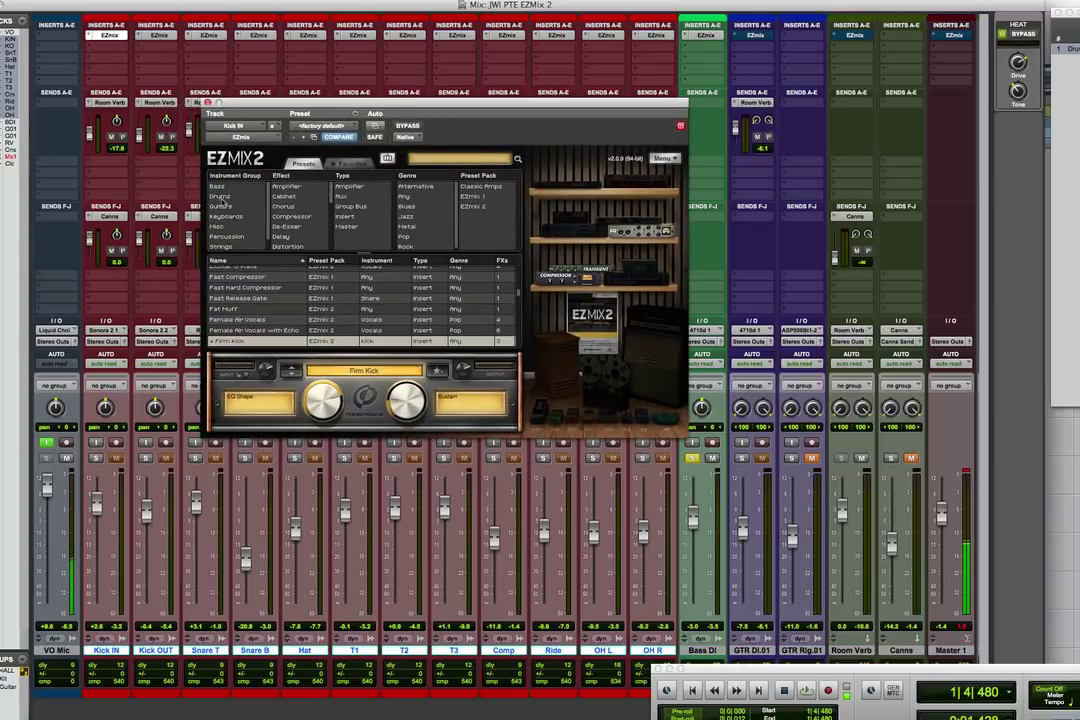
{"action": "left_click", "coordinate": [222, 198]}
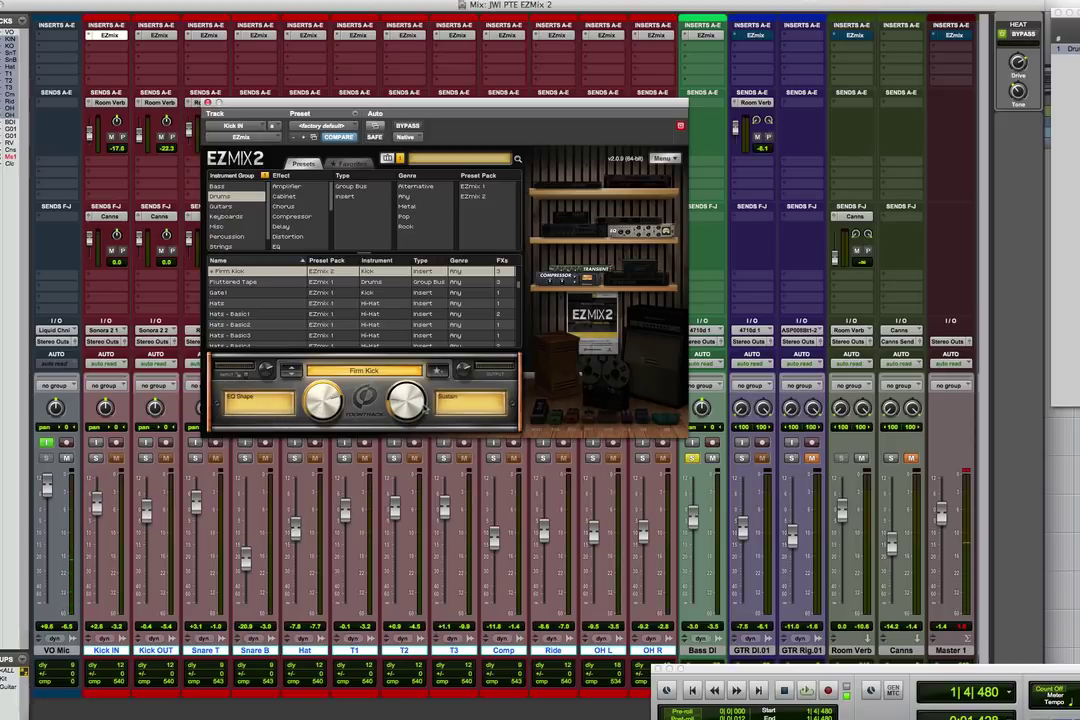
Open the Hat track's EZmix plug-in to examine its preset controls.
{"action": "left_click", "coordinate": [150, 36]}
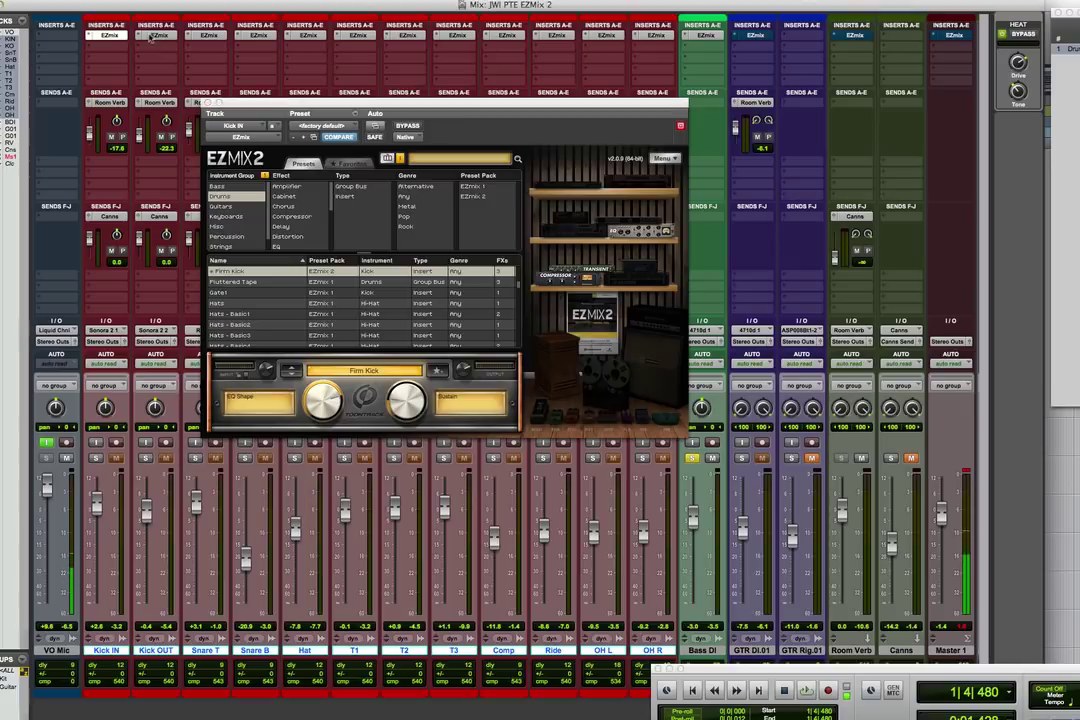
{"action": "left_click", "coordinate": [308, 36]}
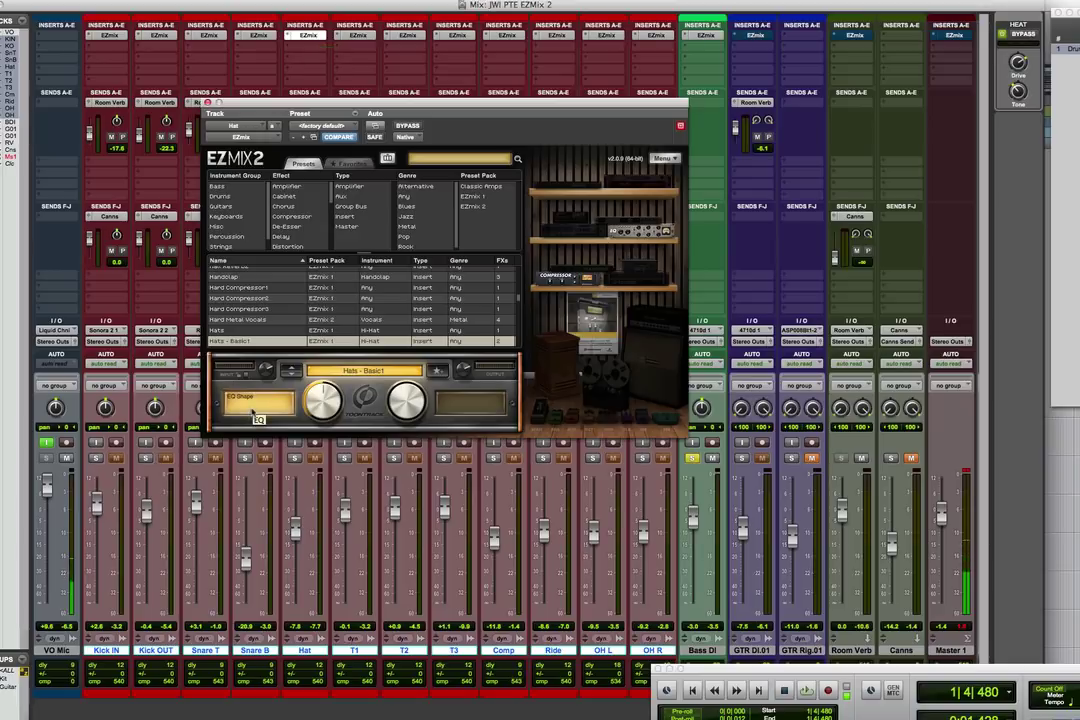
Unsolo Bass DI, solo and unmute GTR DI.01, and open its EZmix plug-in with the Classic Amps preset pack.
{"action": "left_click", "coordinate": [692, 458]}
{"action": "left_click", "coordinate": [762, 458]}
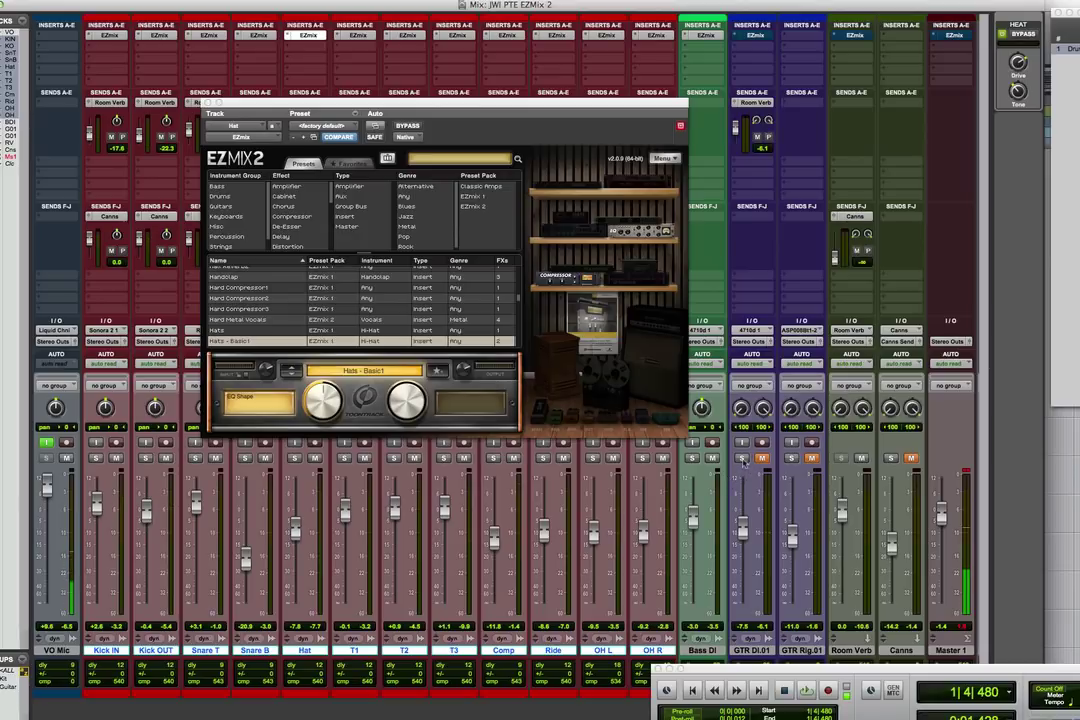
{"action": "left_click", "coordinate": [743, 459]}
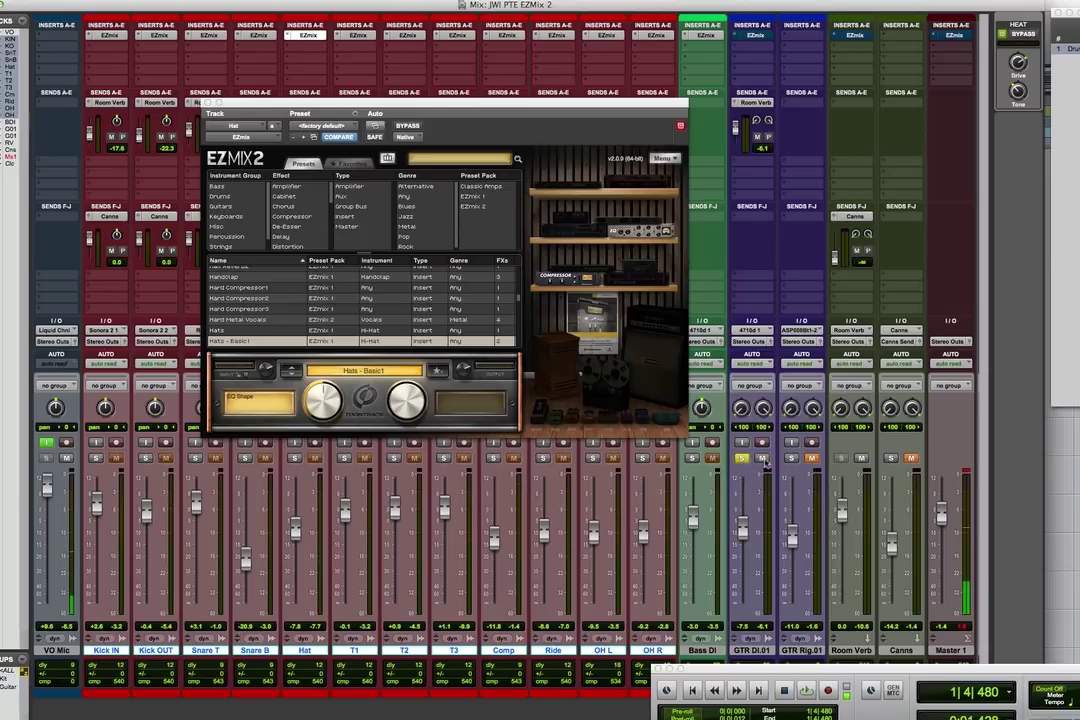
{"action": "left_click", "coordinate": [755, 35]}
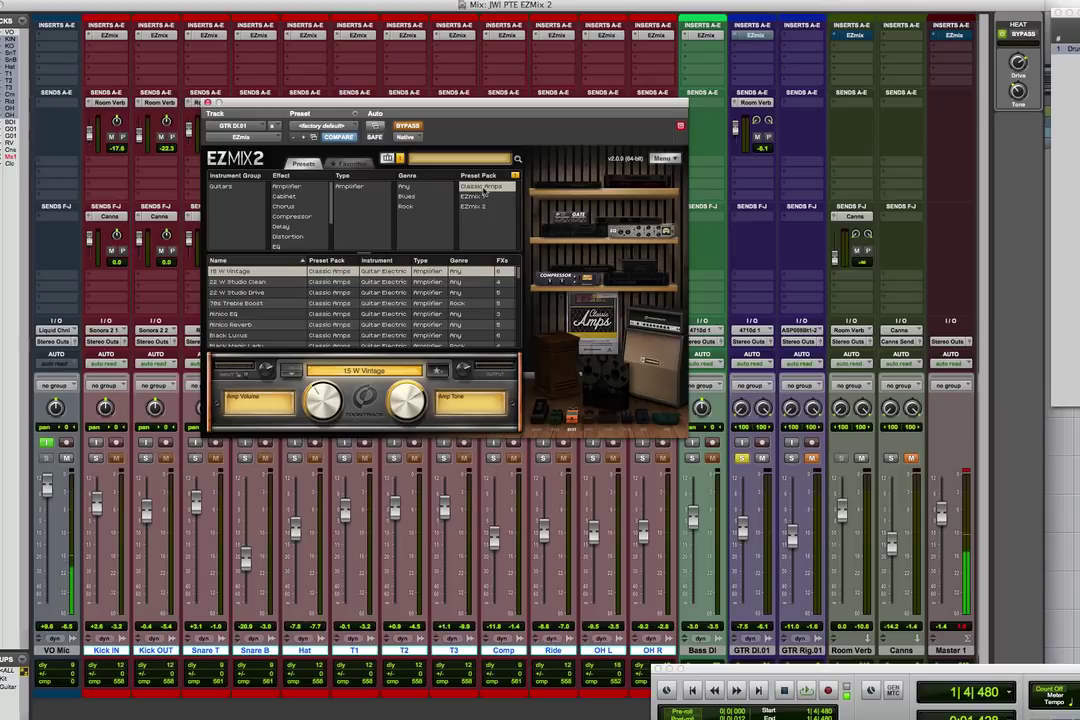
Activate EZmix on GTR DI.01 and audition the 22 W Studio Clean and 22 W Studio Drive presets during playback.
{"action": "left_click", "coordinate": [407, 125]}
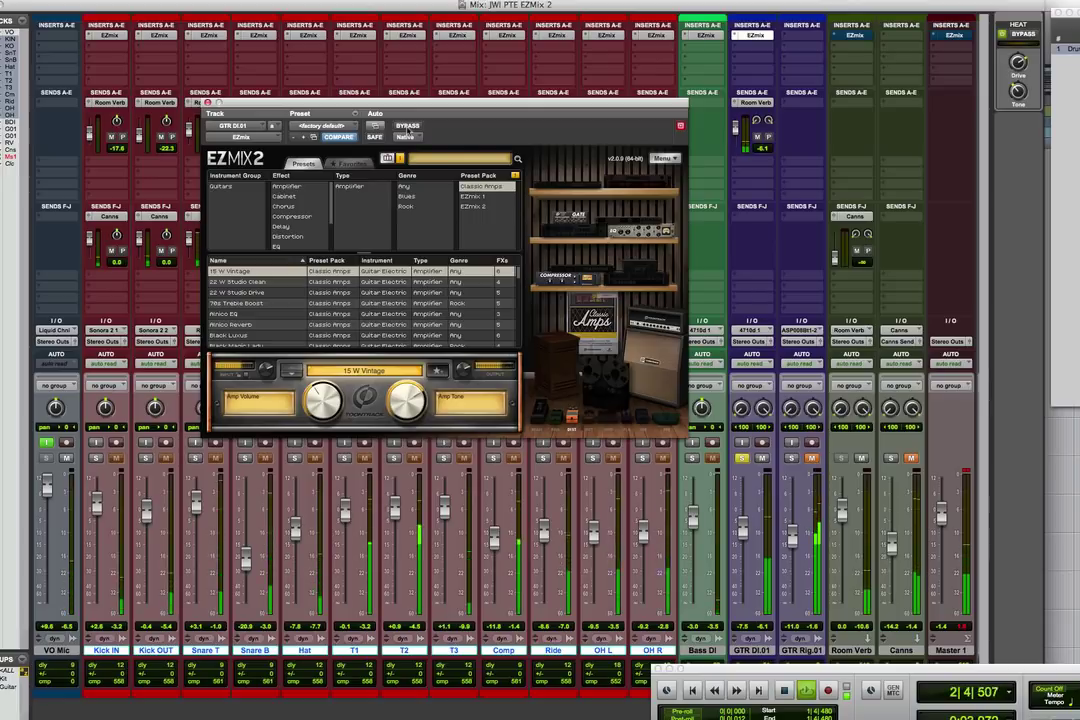
{"action": "left_click", "coordinate": [251, 282]}
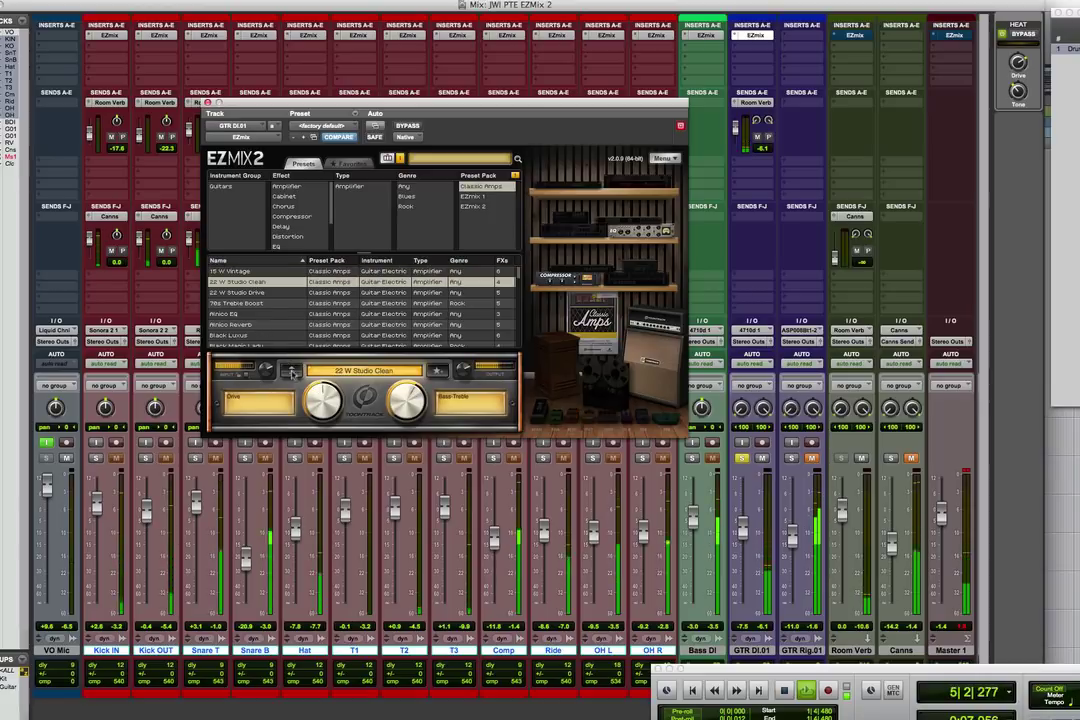
{"action": "left_click", "coordinate": [291, 373]}
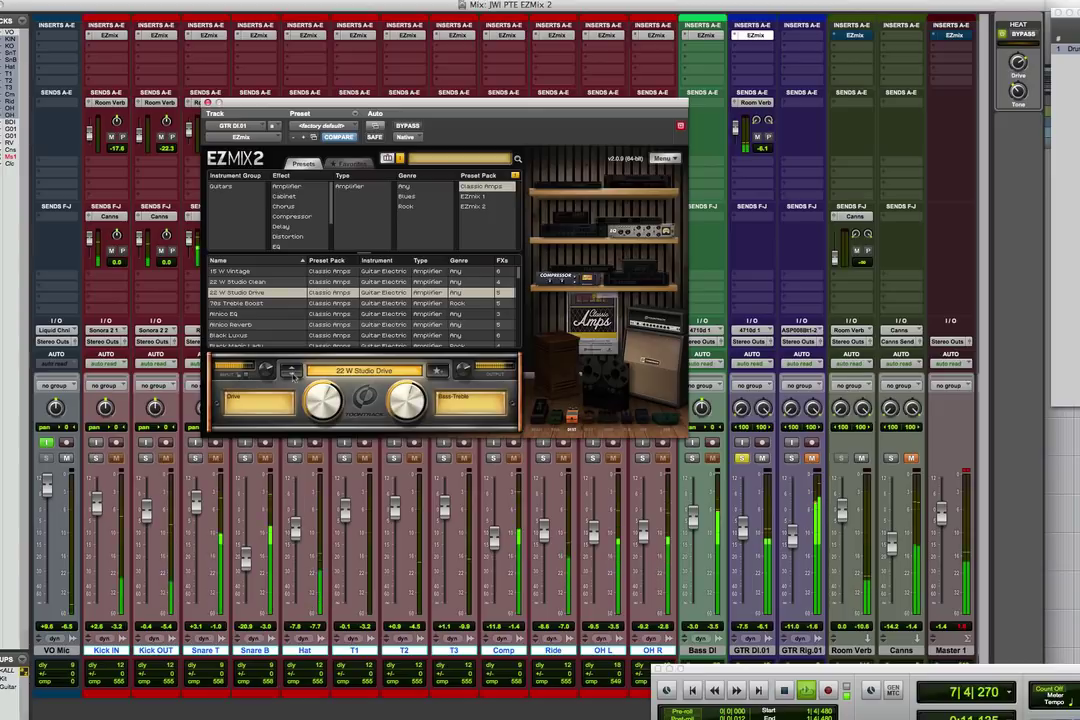
{"action": "key", "text": "space"}
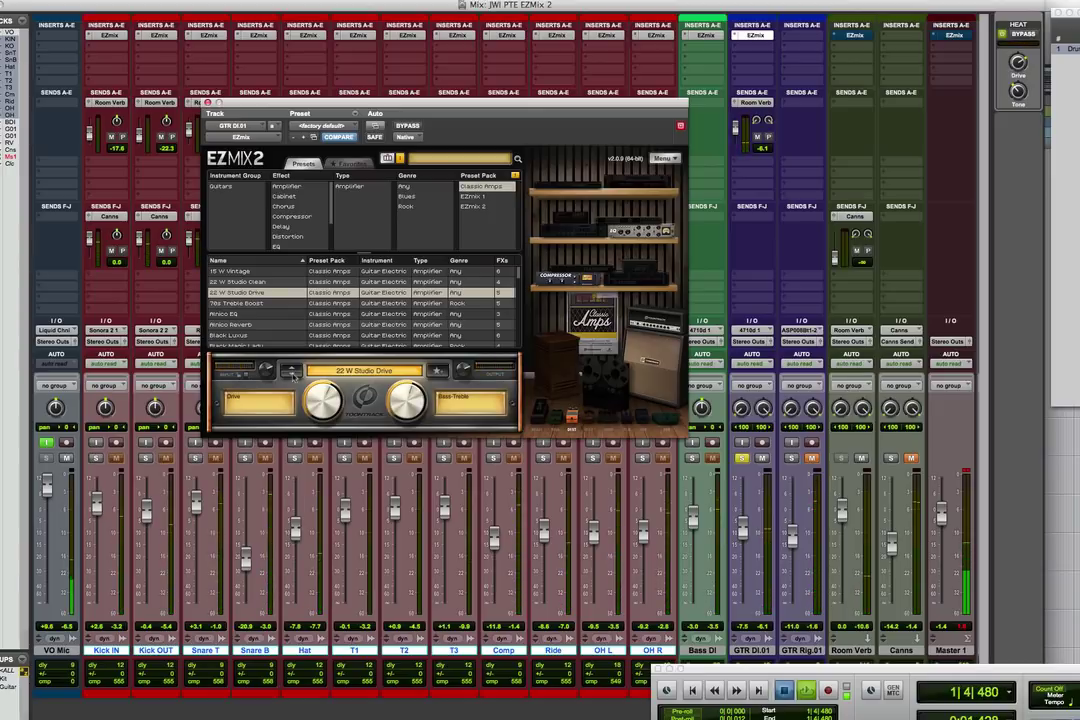
{"action": "key", "text": "space"}
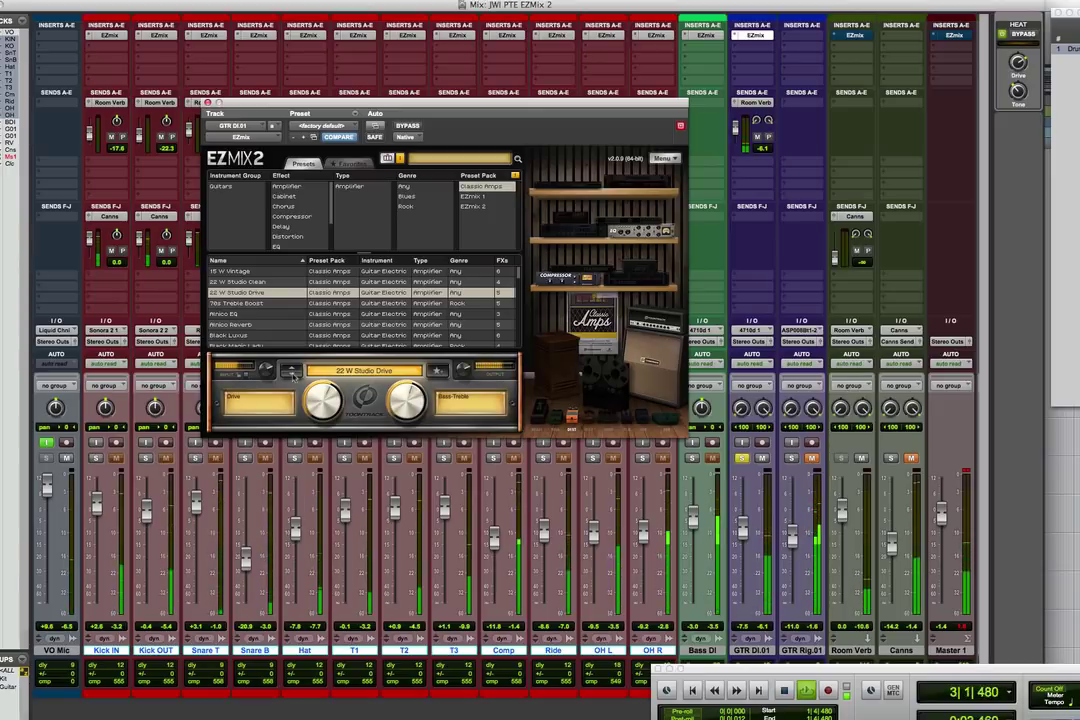
Audition the 70s Treble Boost, Alnico EQ, Black Luxus, British Steel and Clean Room presets on GTR DI.01.
{"action": "left_click", "coordinate": [292, 372]}
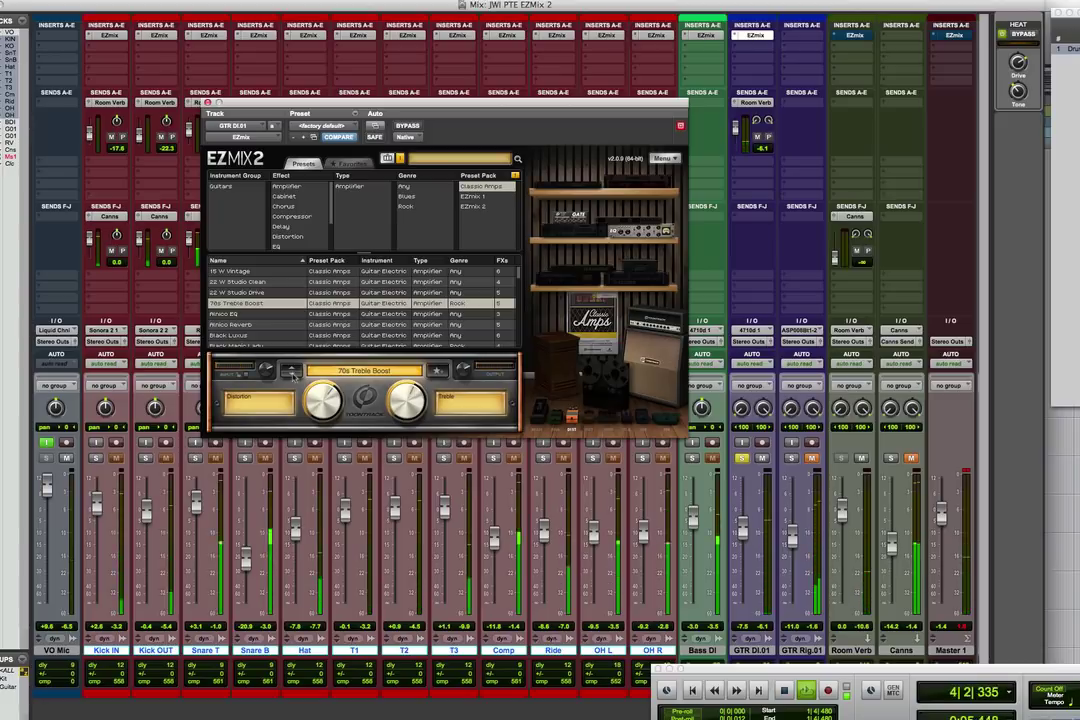
{"action": "left_click", "coordinate": [292, 372]}
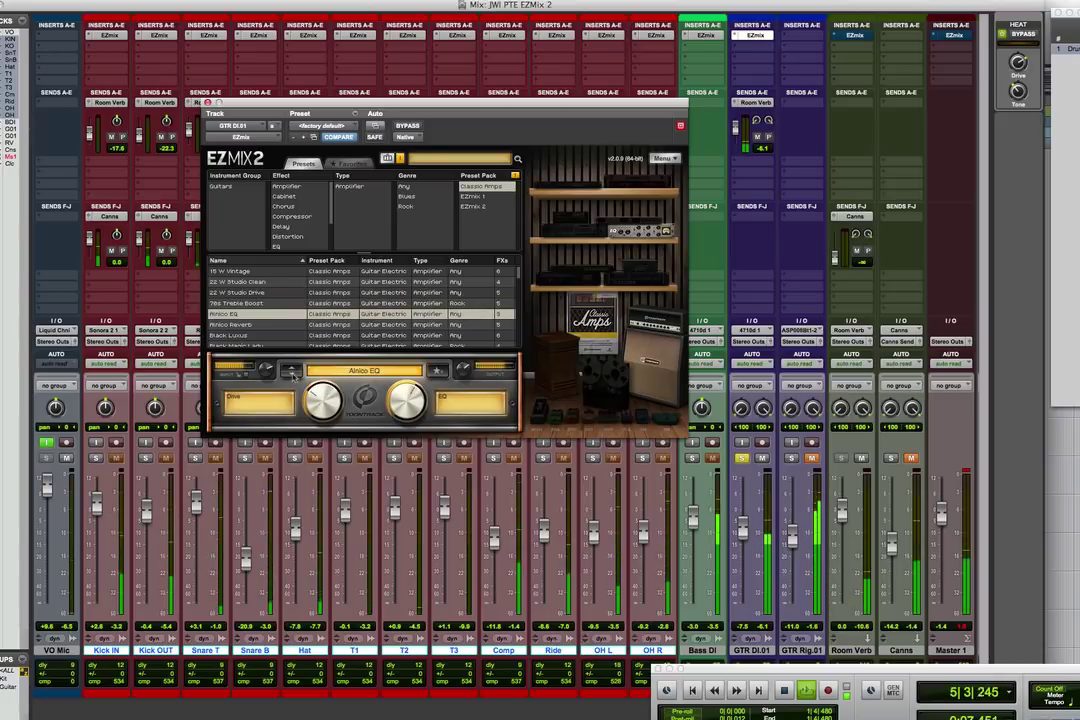
{"action": "left_click", "coordinate": [267, 336]}
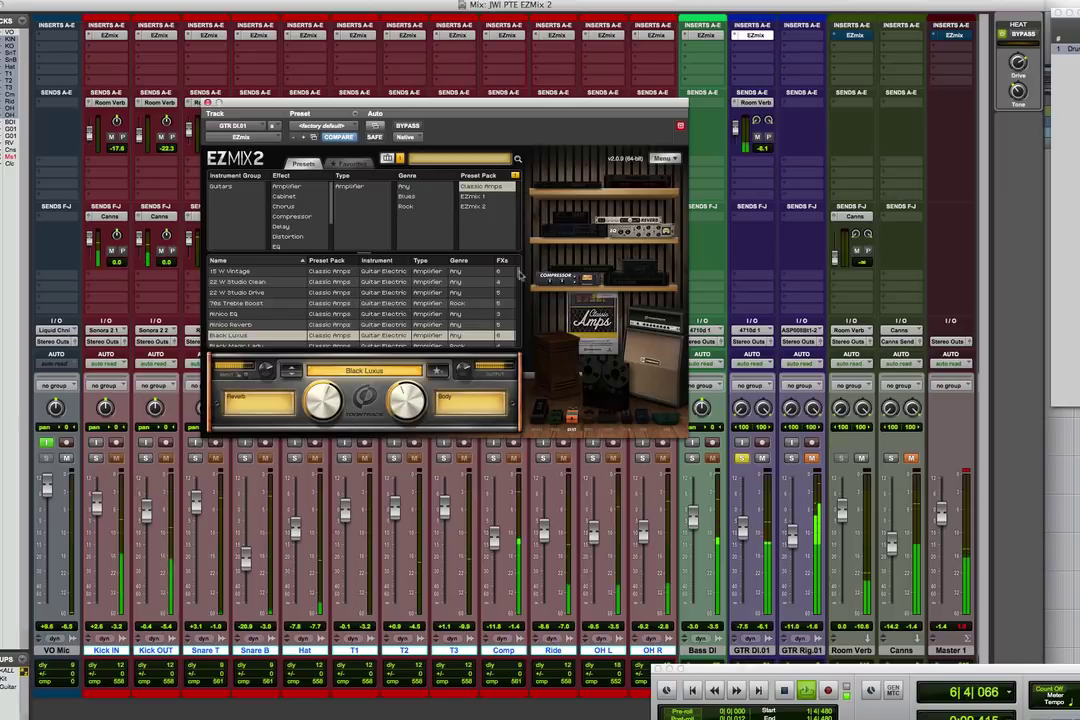
{"action": "scroll", "coordinate": [519, 280], "scroll_direction": "down", "scroll_amount": 4}
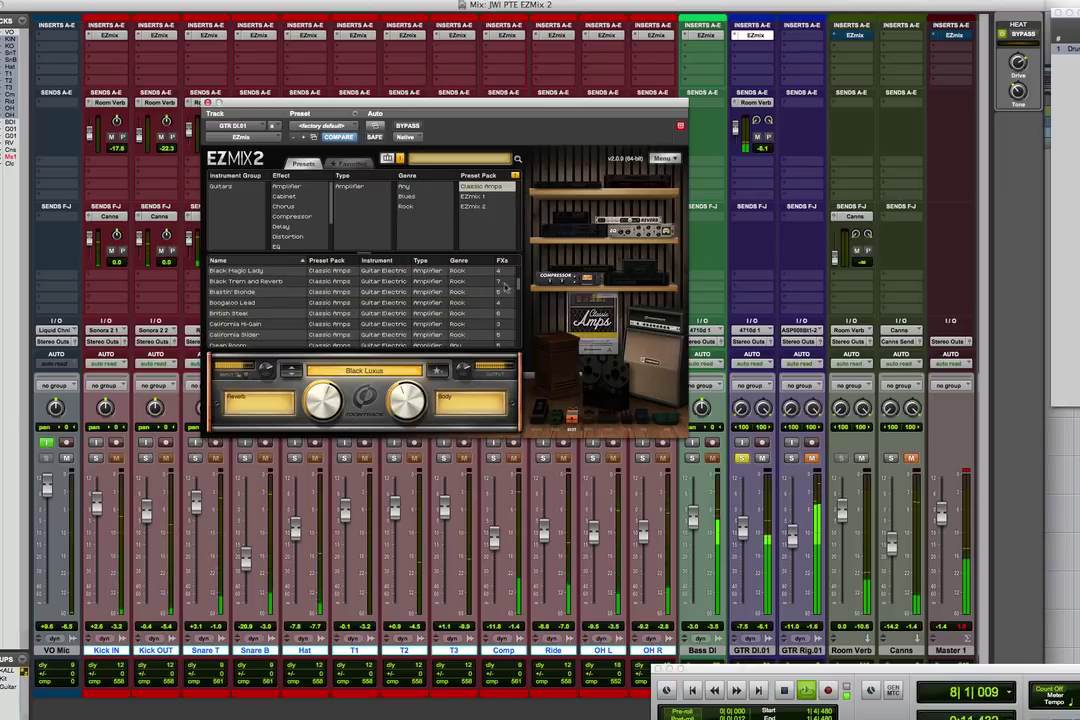
{"action": "left_click", "coordinate": [247, 314]}
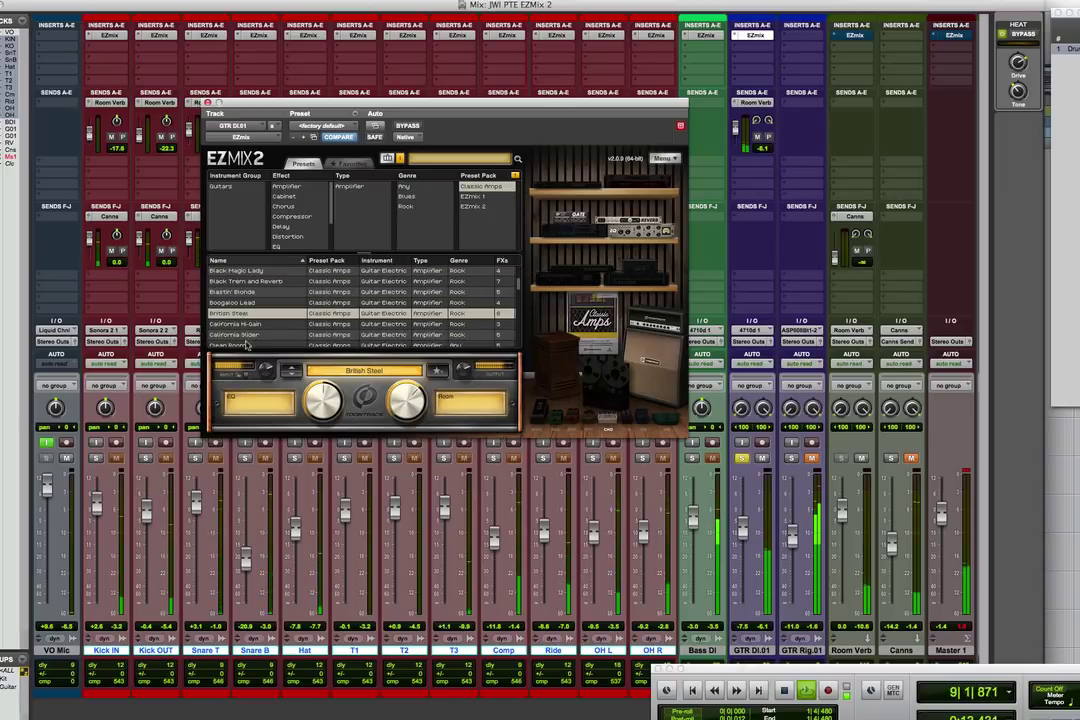
{"action": "left_click", "coordinate": [245, 344]}
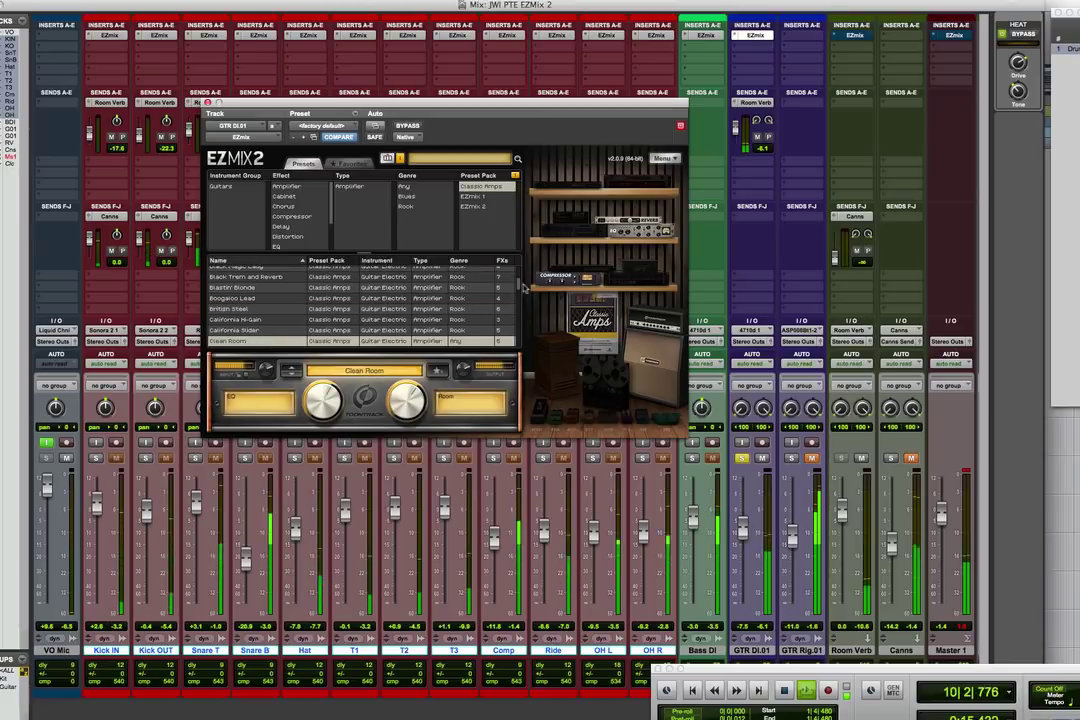
Try the Dirty Clean preset on the guitar with its Body amount raised to about 99%.
{"action": "scroll", "coordinate": [380, 305], "scroll_direction": "down", "scroll_amount": 4}
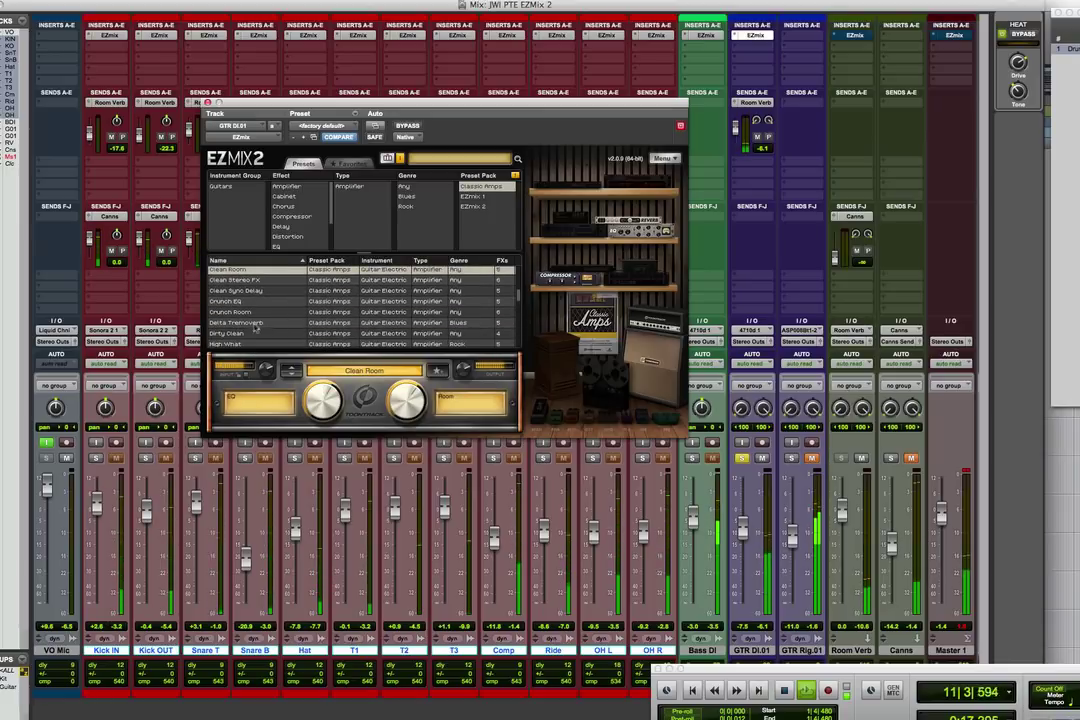
{"action": "left_click", "coordinate": [240, 335]}
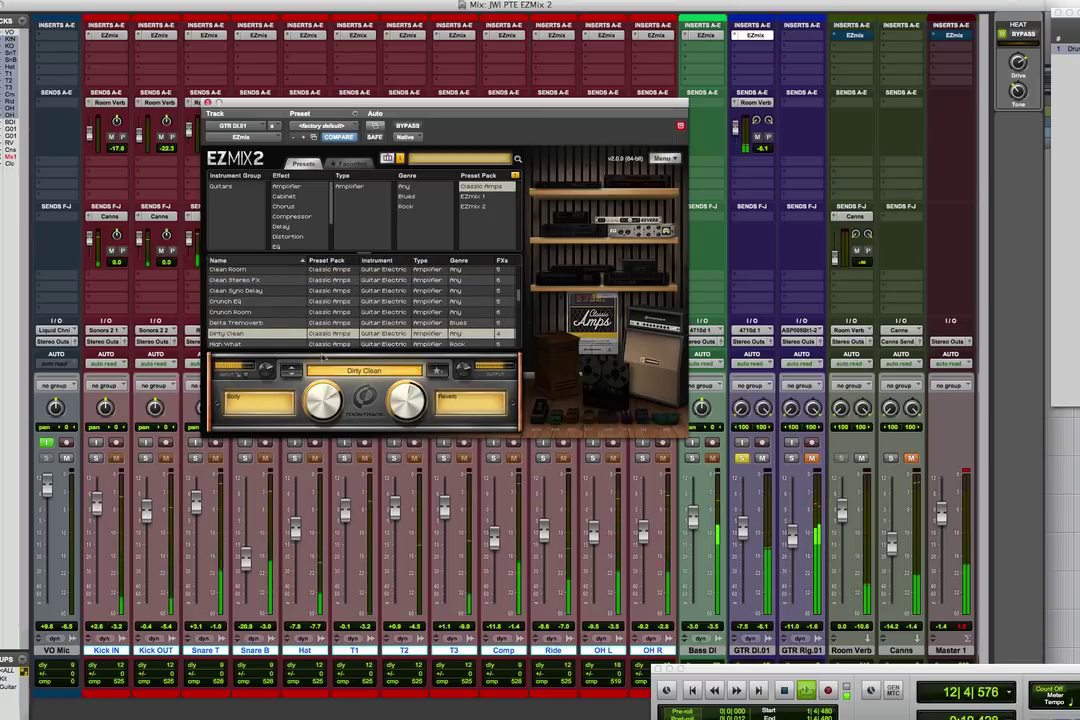
{"action": "left_click_drag", "start_coordinate": [322, 400], "coordinate": [324, 371]}
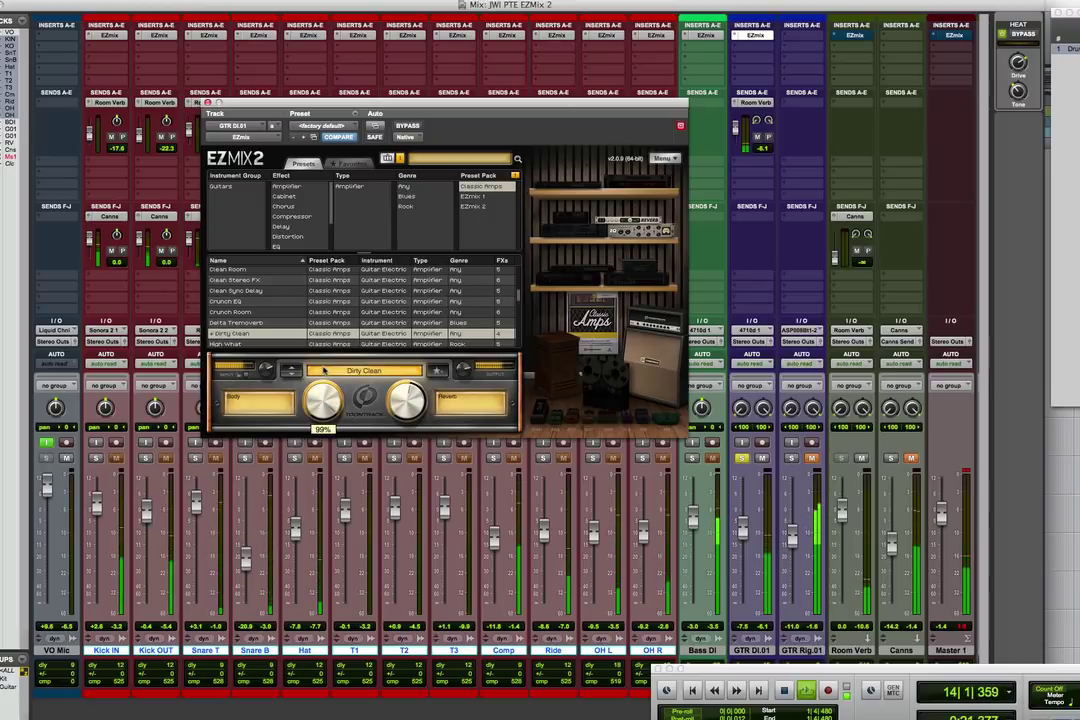
Audition the Overdrive 800 preset on GTR DI.01, adjust its amp settings, and stop playback.
{"action": "scroll", "coordinate": [518, 307], "scroll_direction": "down", "scroll_amount": 3}
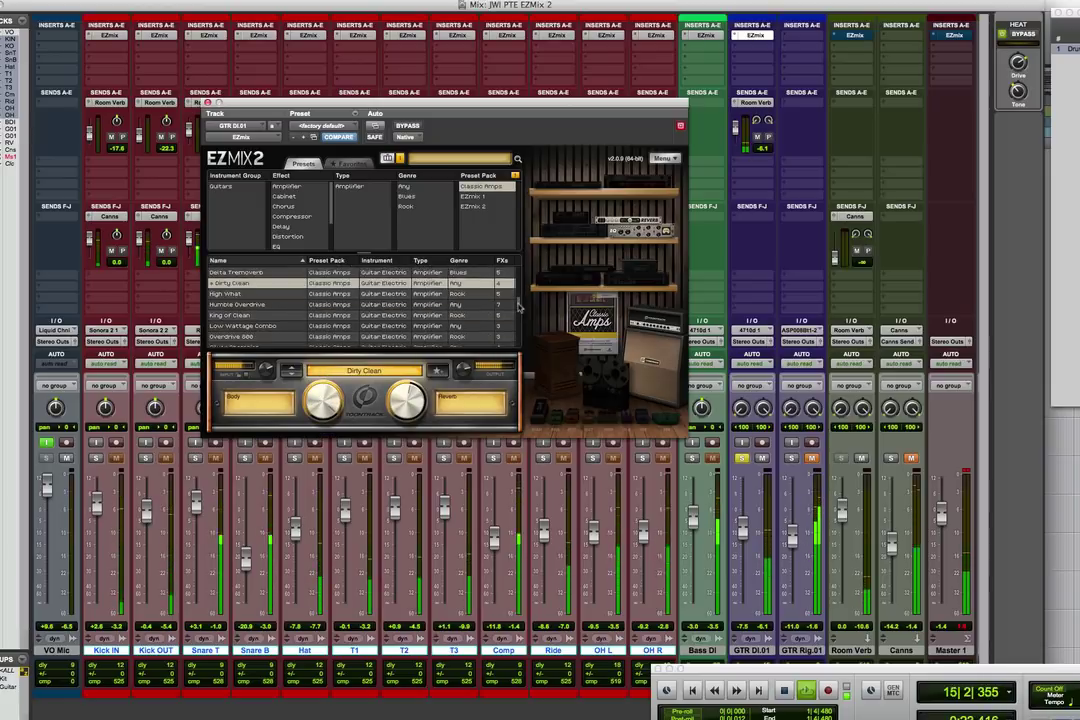
{"action": "scroll", "coordinate": [518, 307], "scroll_direction": "down", "scroll_amount": 2}
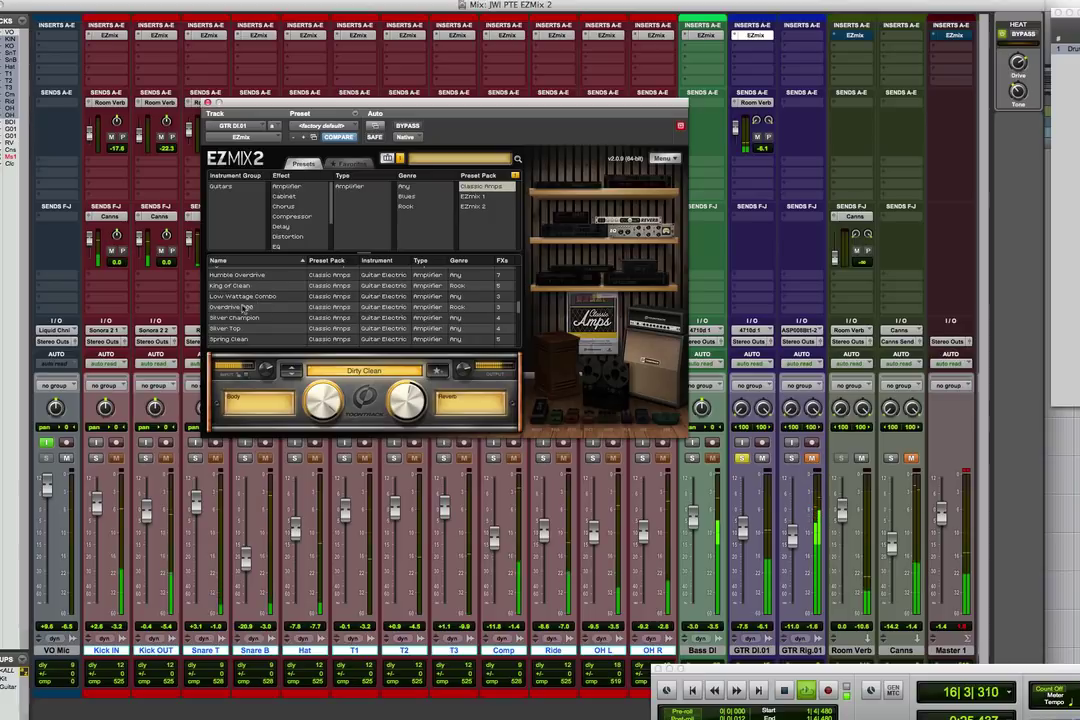
{"action": "left_click", "coordinate": [243, 307]}
{"action": "mouse_move", "coordinate": [321, 401]}
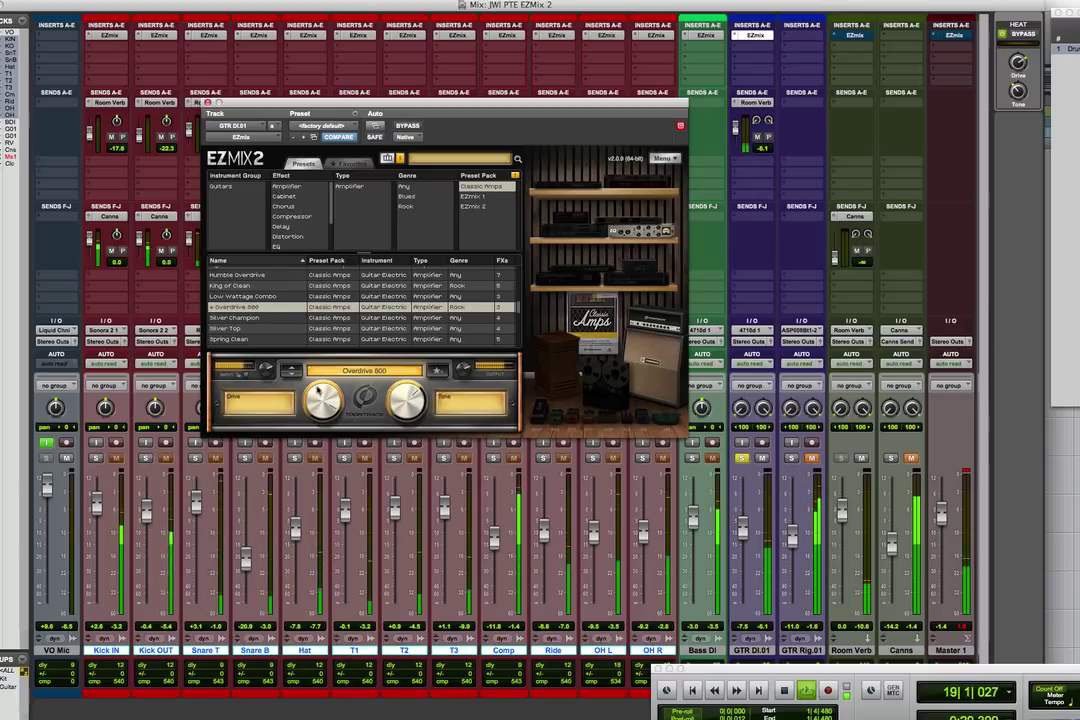
{"action": "key", "text": "space"}
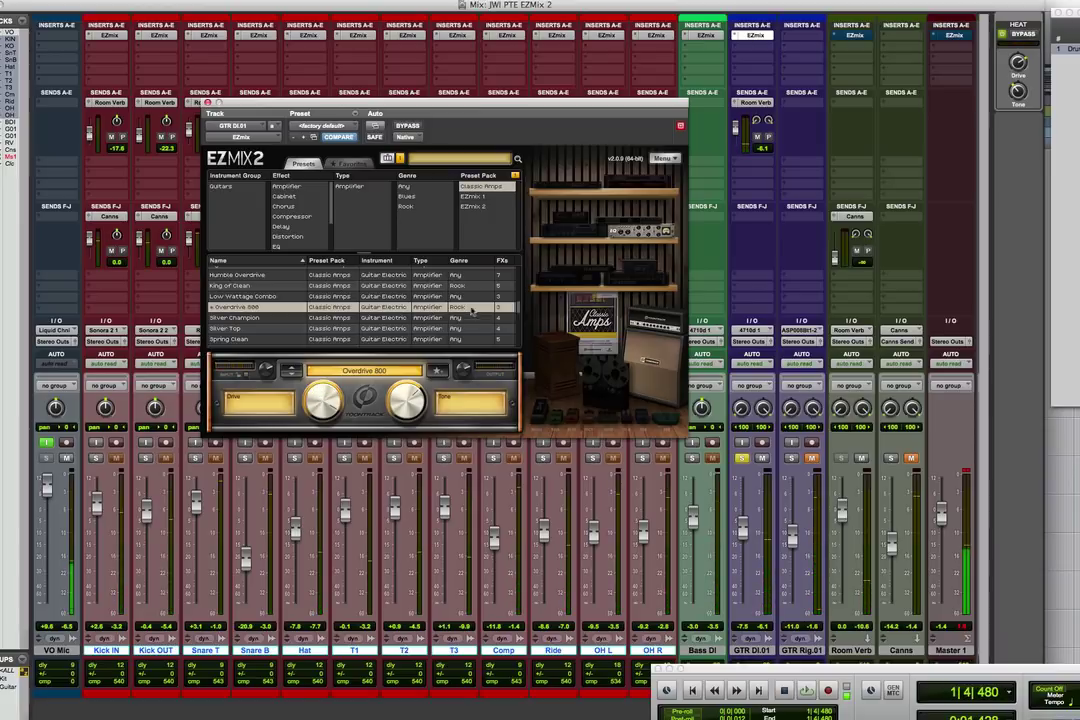
Load the UK Stereo Indie preset, play the guitar, and set its Ambience to about 61%.
{"action": "scroll", "coordinate": [518, 309], "scroll_direction": "down", "scroll_amount": 5}
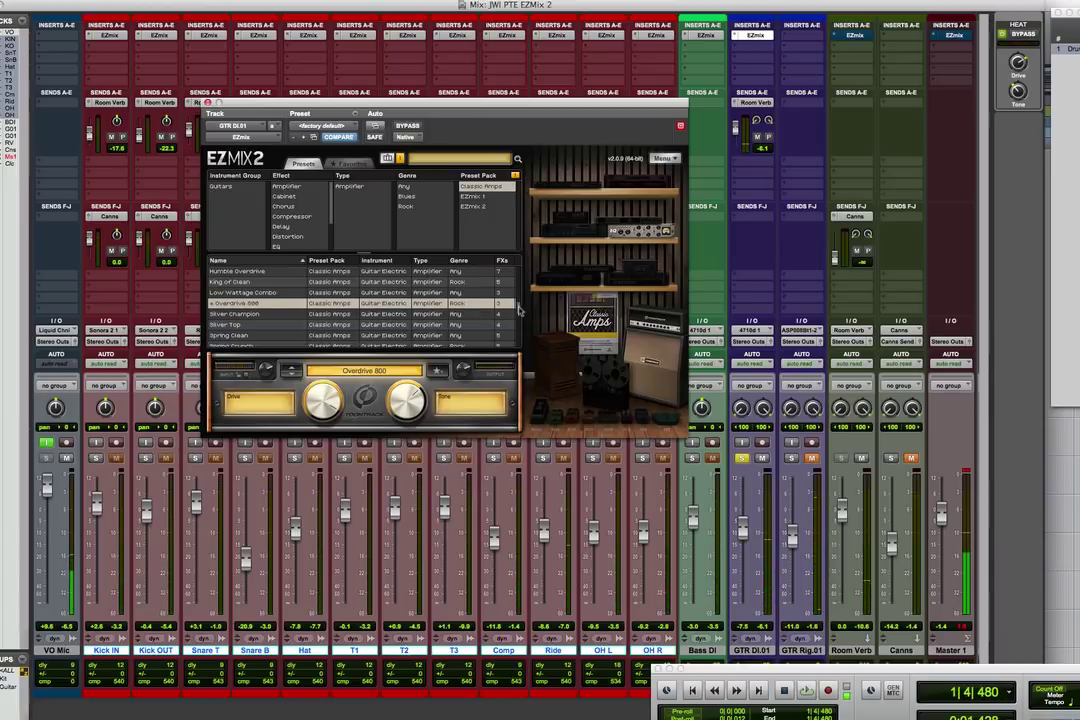
{"action": "scroll", "coordinate": [518, 325], "scroll_direction": "down", "scroll_amount": 5}
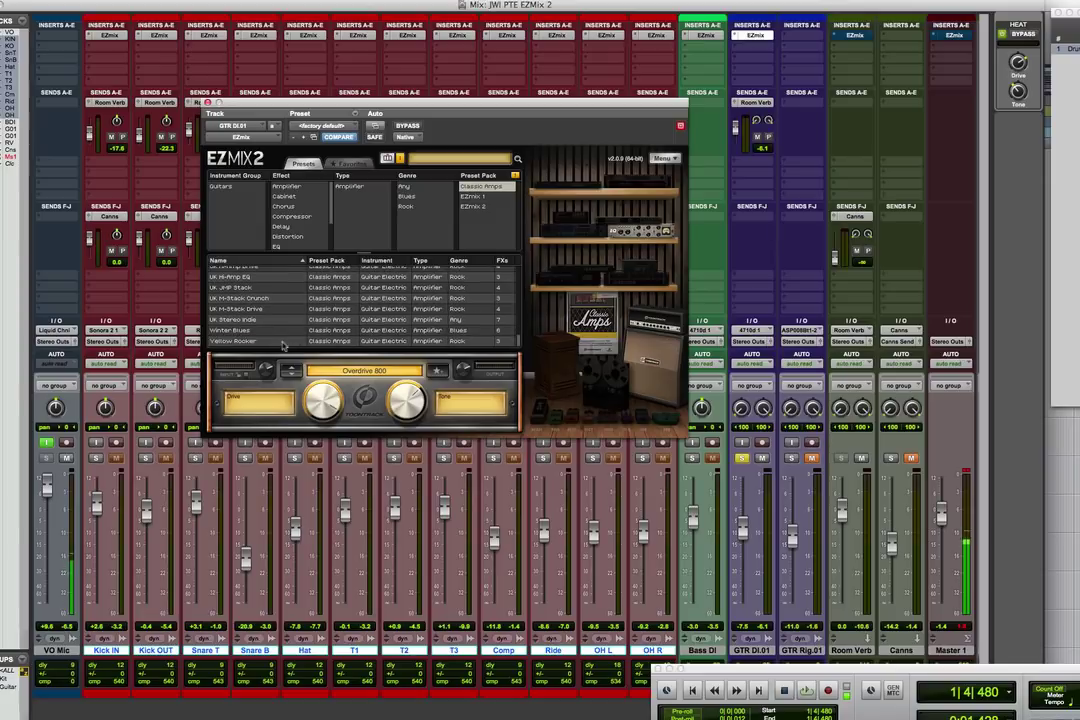
{"action": "left_click", "coordinate": [247, 320]}
{"action": "key", "text": "space"}
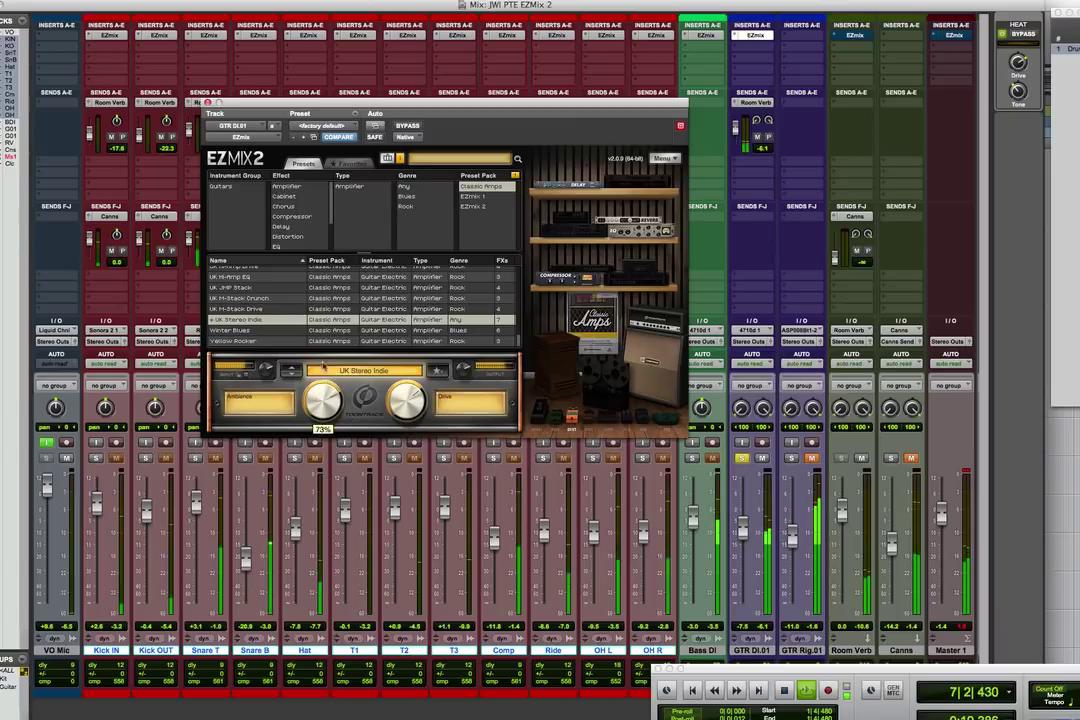
{"action": "left_click_drag", "start_coordinate": [323, 390], "coordinate": [323, 398]}
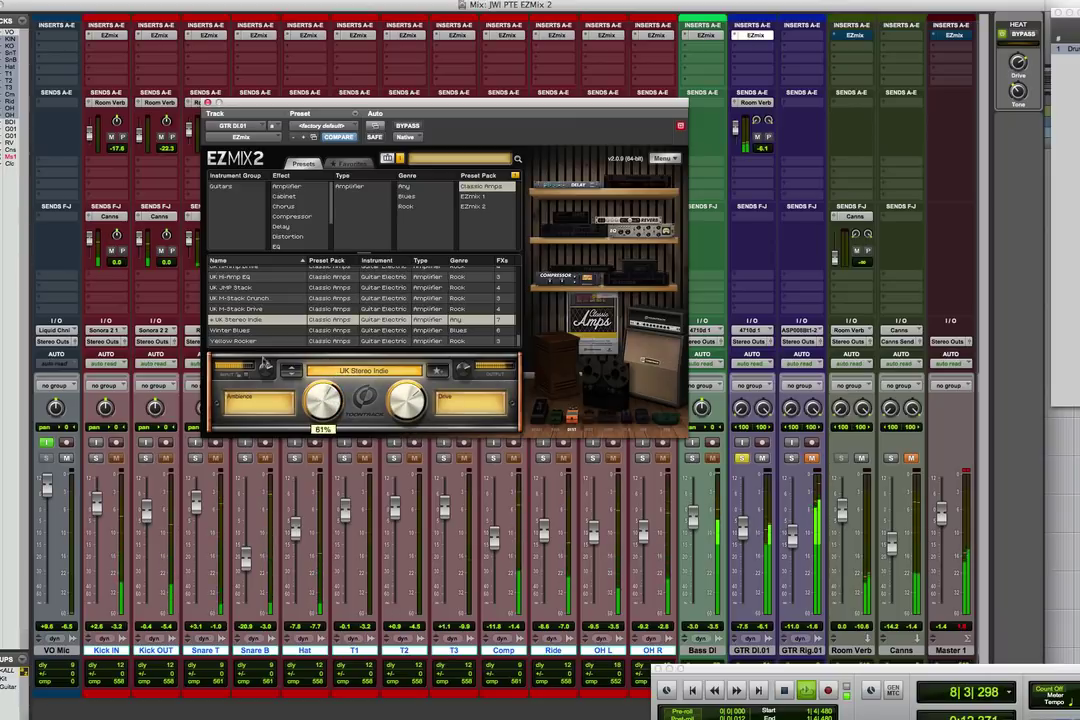
Audition the Winter Blues and Yellow Rocker presets, raising Yellow Rocker's Drive to about 88%.
{"action": "left_click", "coordinate": [240, 330]}
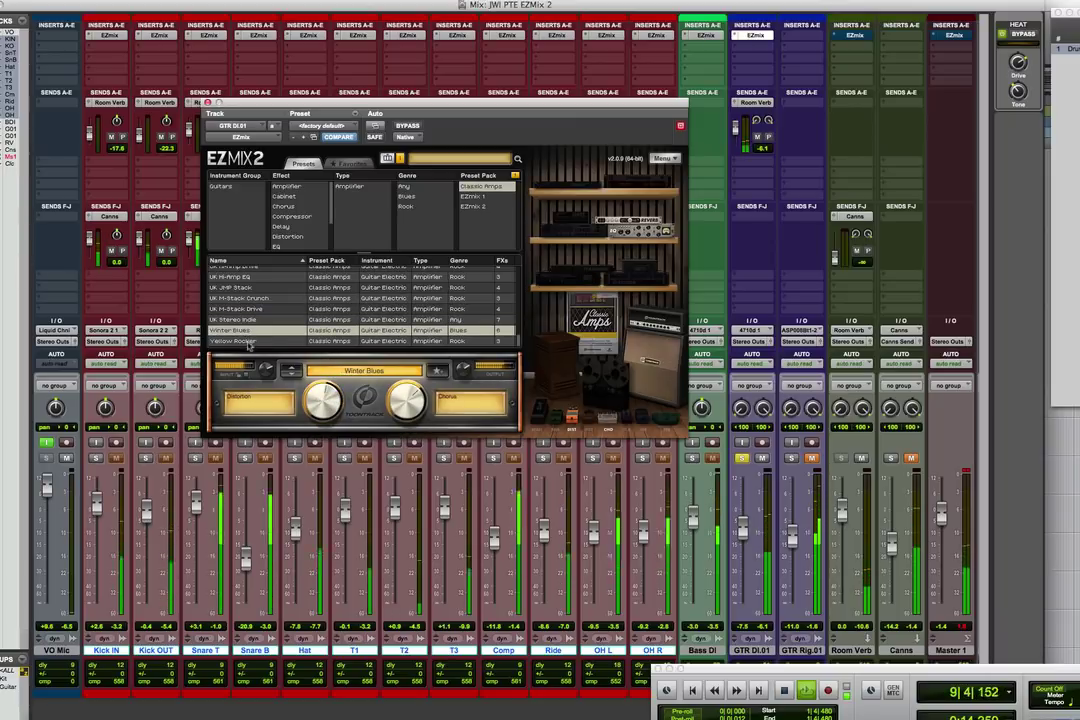
{"action": "left_click", "coordinate": [250, 344]}
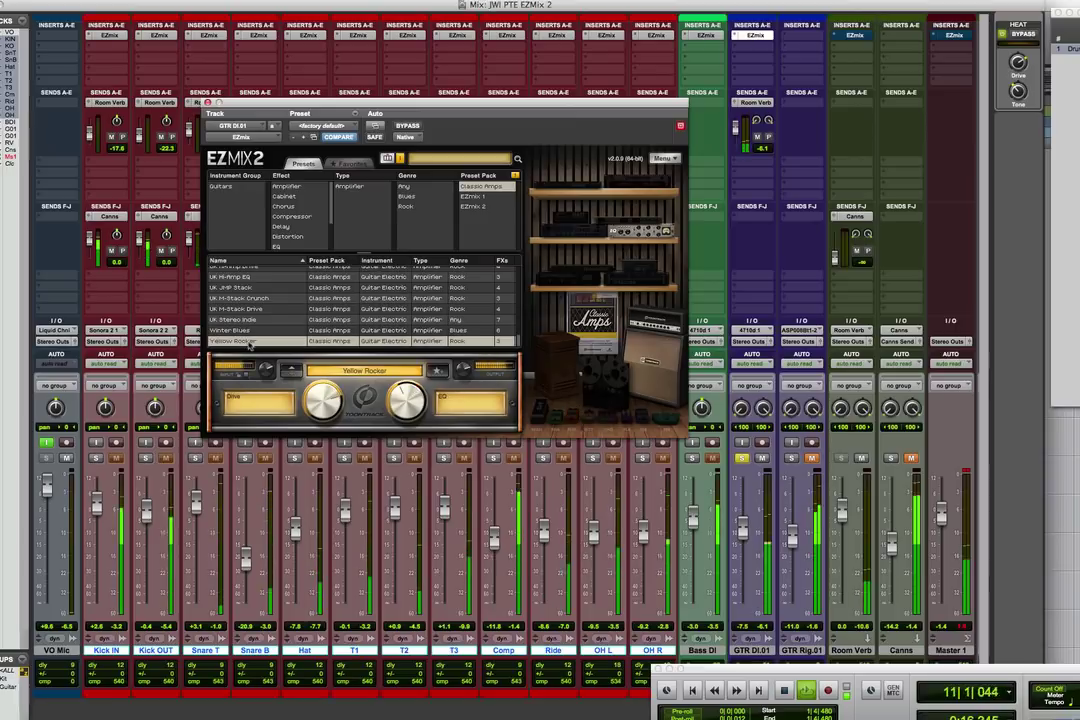
{"action": "left_click_drag", "start_coordinate": [322, 401], "coordinate": [322, 395]}
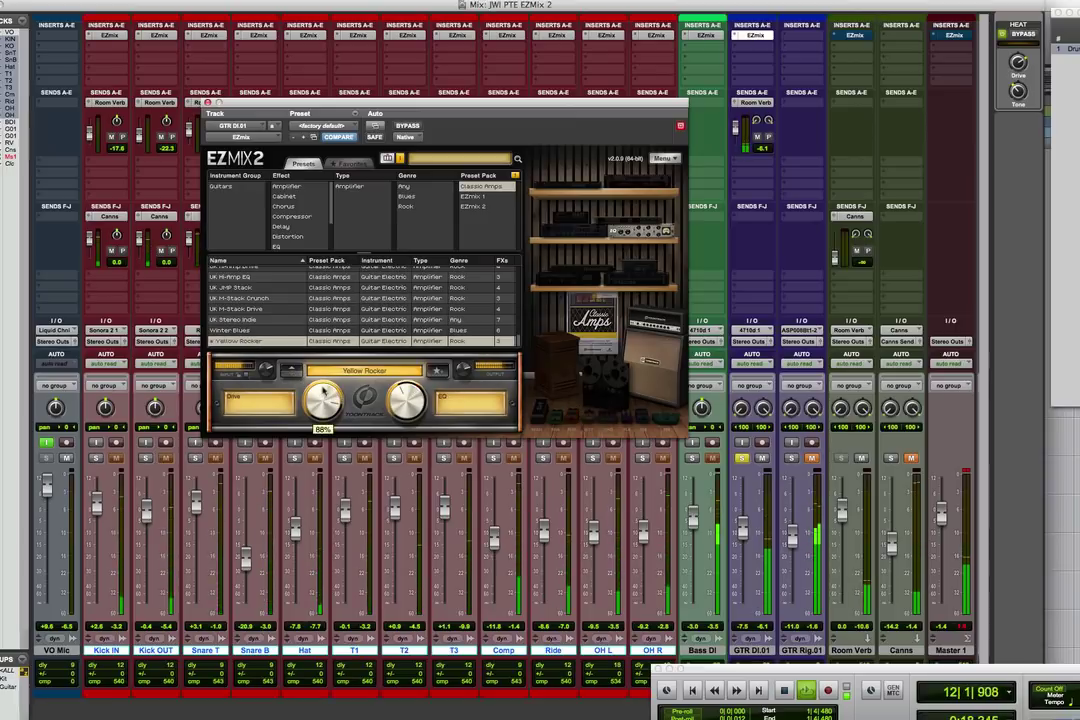
Load the 15 W Vintage preset on GTR DI.01 and adjust its Amp Tone and Amp Volume.
{"action": "left_click_drag", "start_coordinate": [517, 343], "coordinate": [518, 271]}
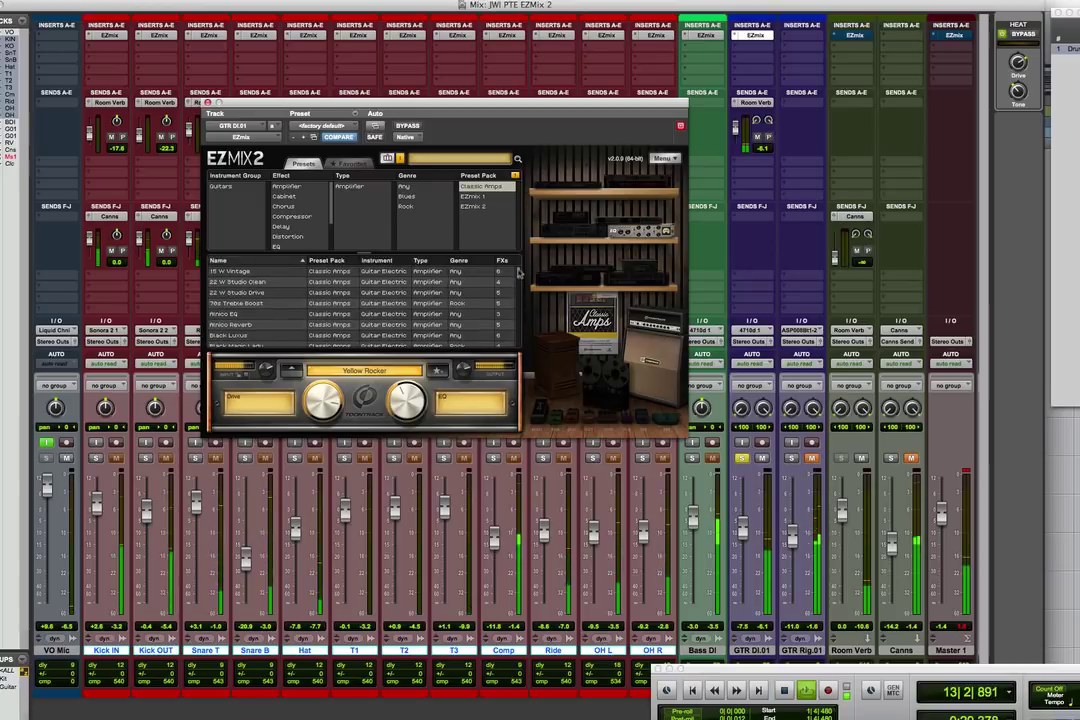
{"action": "left_click", "coordinate": [243, 272]}
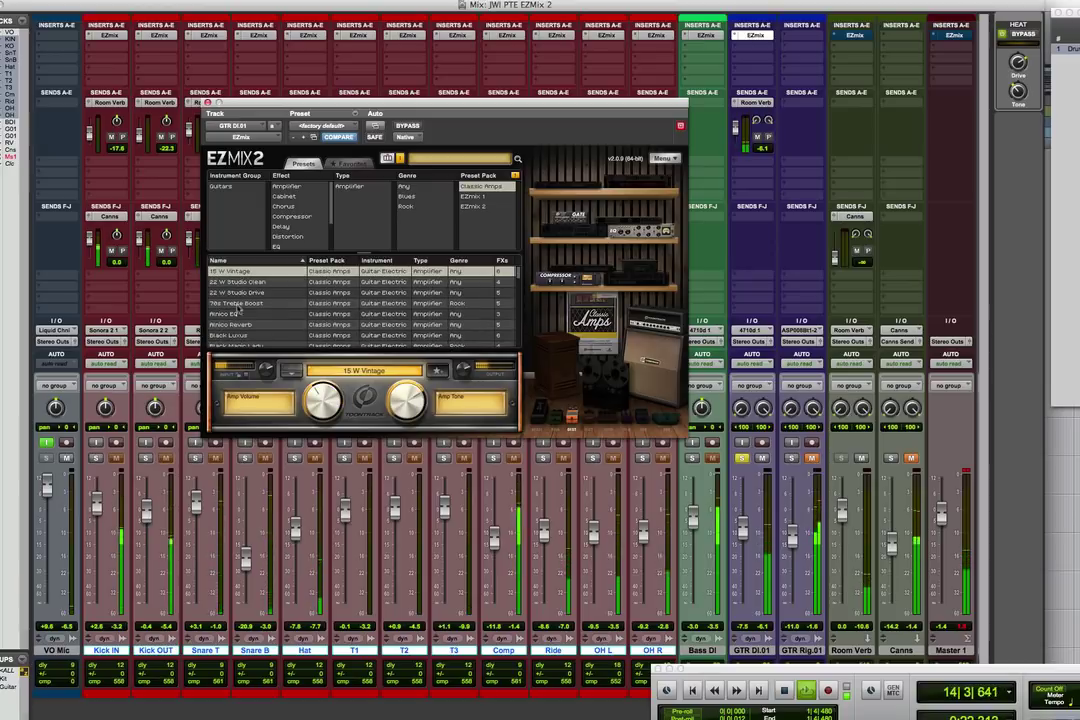
{"action": "left_click_drag", "start_coordinate": [406, 398], "coordinate": [402, 390]}
{"action": "left_click_drag", "start_coordinate": [311, 398], "coordinate": [311, 392]}
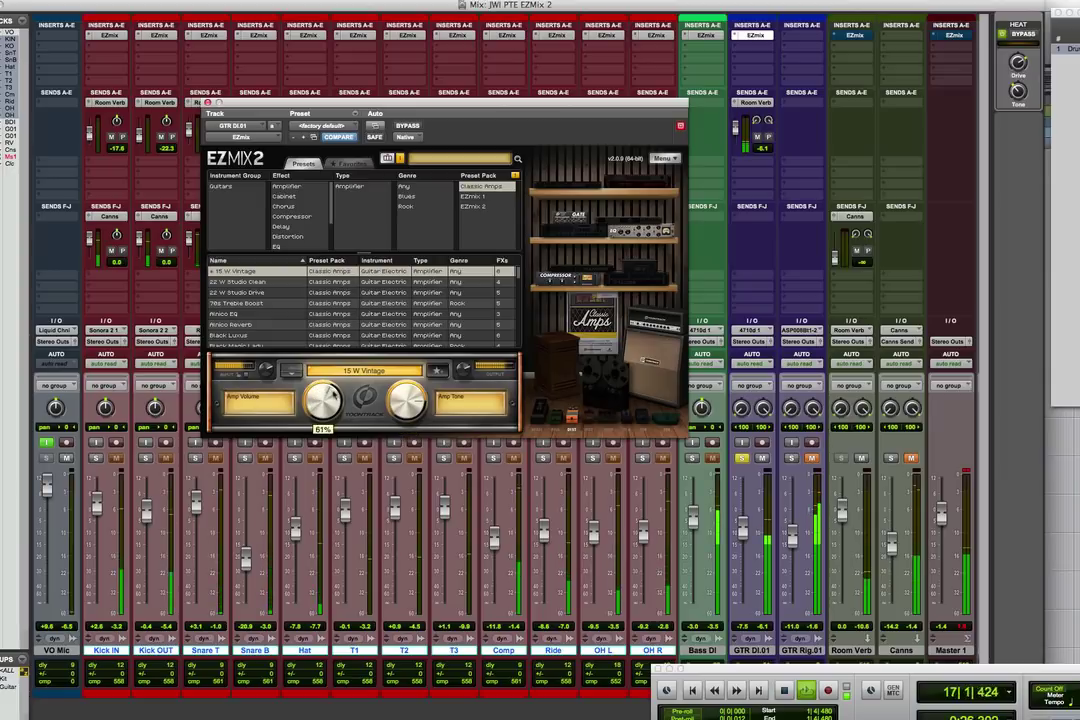
Compare 22 W Studio Clean with 22 W Studio Drive, set the latter's Drive to about 73%, and stop playback.
{"action": "left_click", "coordinate": [250, 282]}
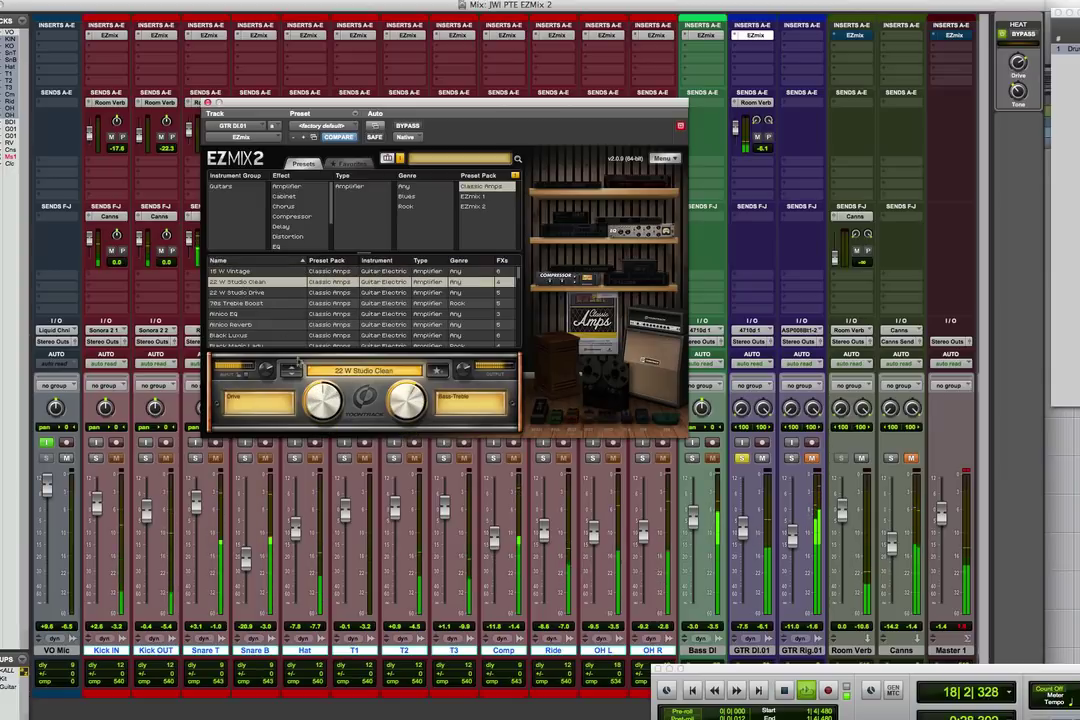
{"action": "left_click", "coordinate": [262, 293]}
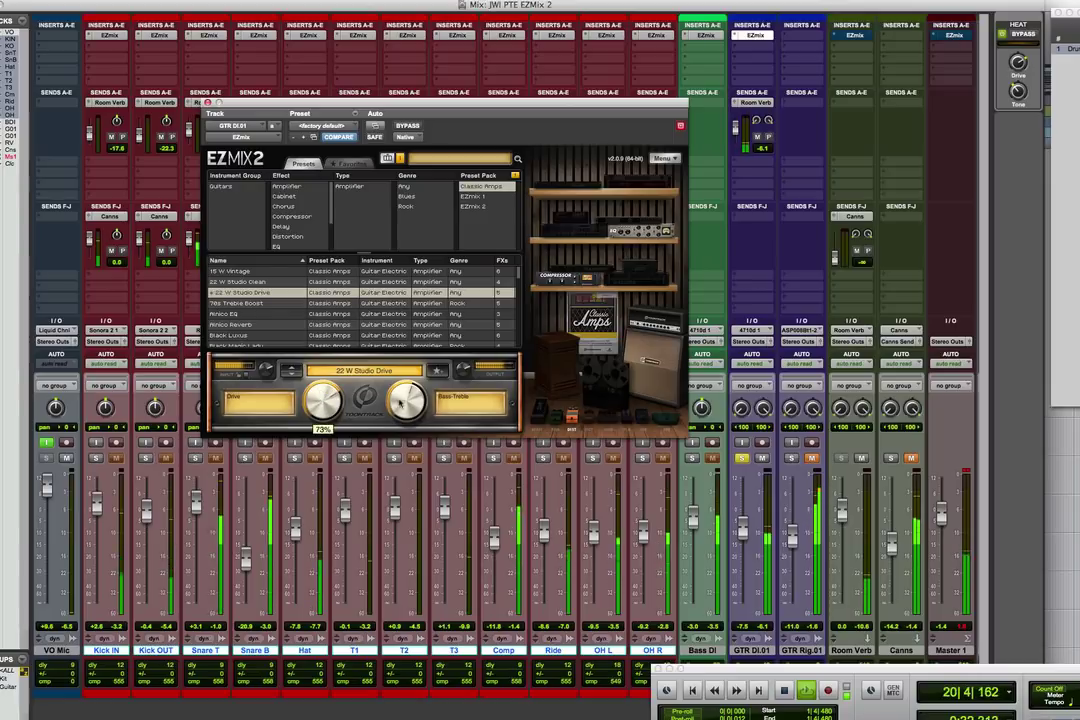
{"action": "mouse_move", "coordinate": [400, 378]}
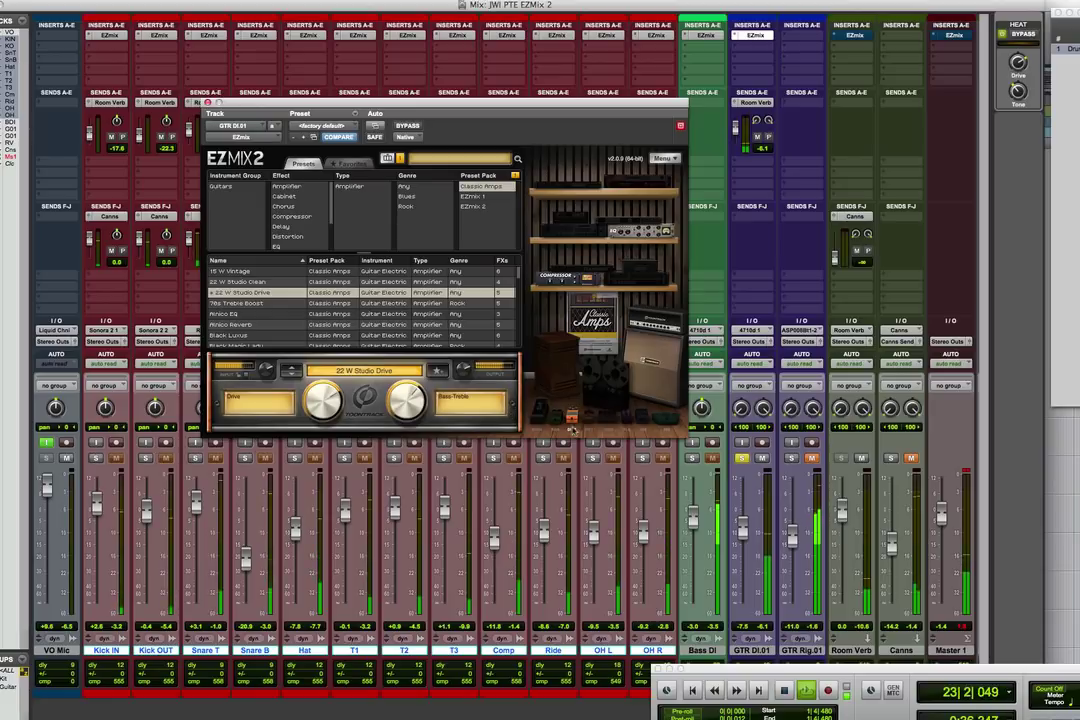
{"action": "key", "text": "space"}
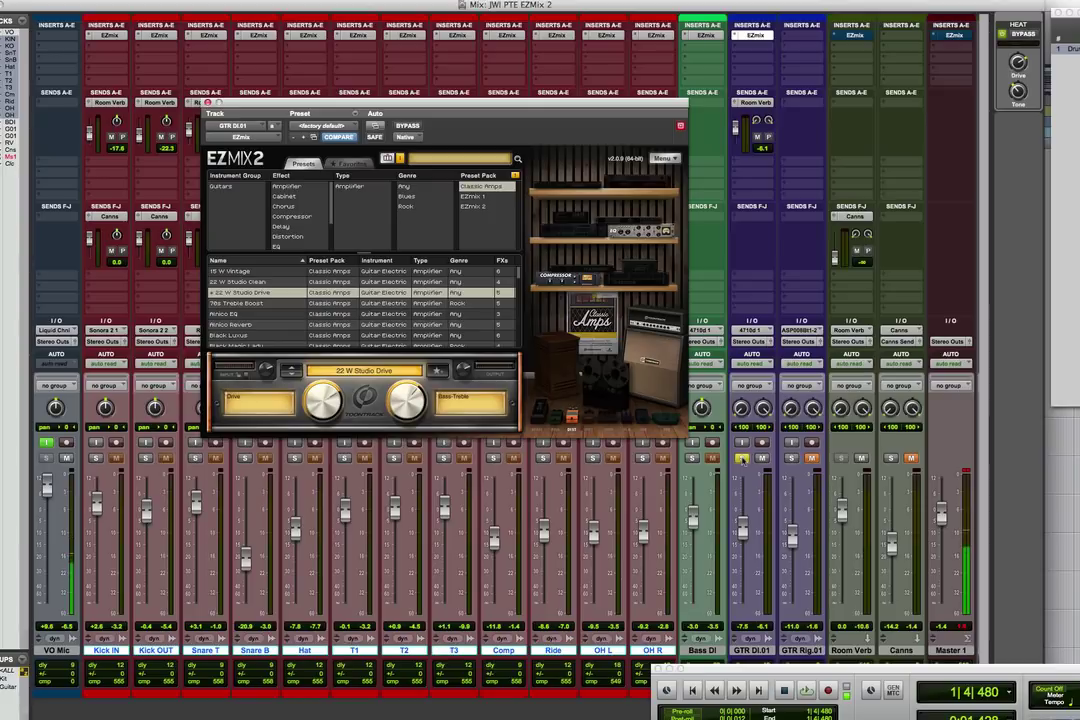
Unsolo GTR DI.01, then filter the Room Verb track's EZmix presets by the Reverb effect and take the plug-in out of bypass.
{"action": "left_click", "coordinate": [741, 459]}
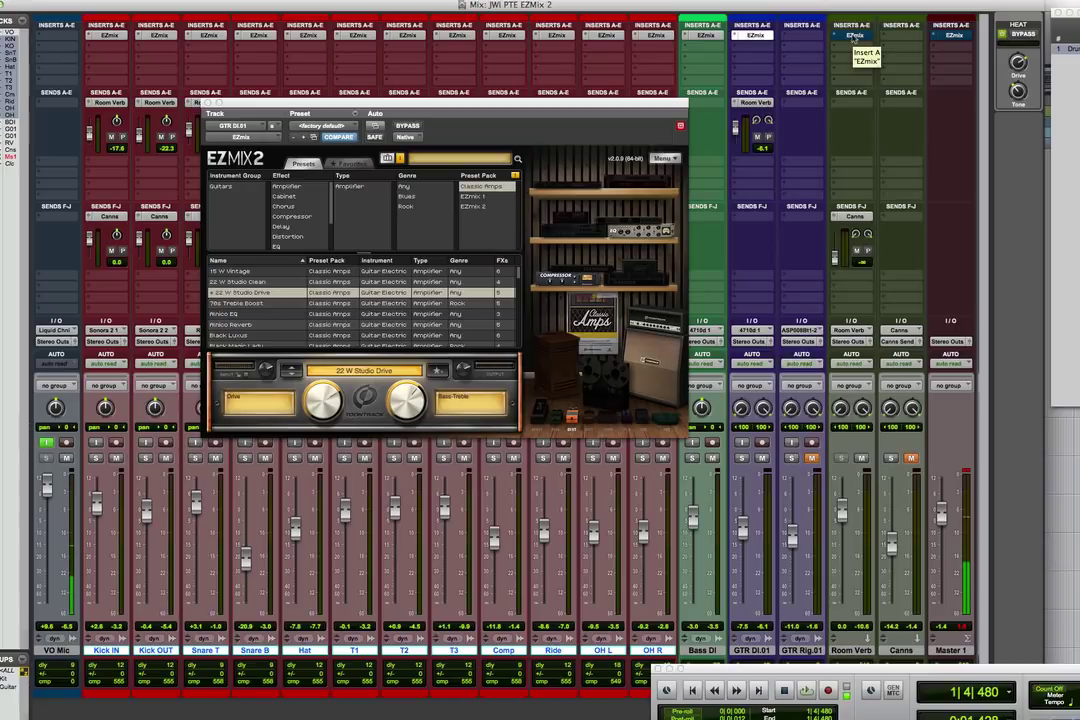
{"action": "left_click", "coordinate": [855, 36]}
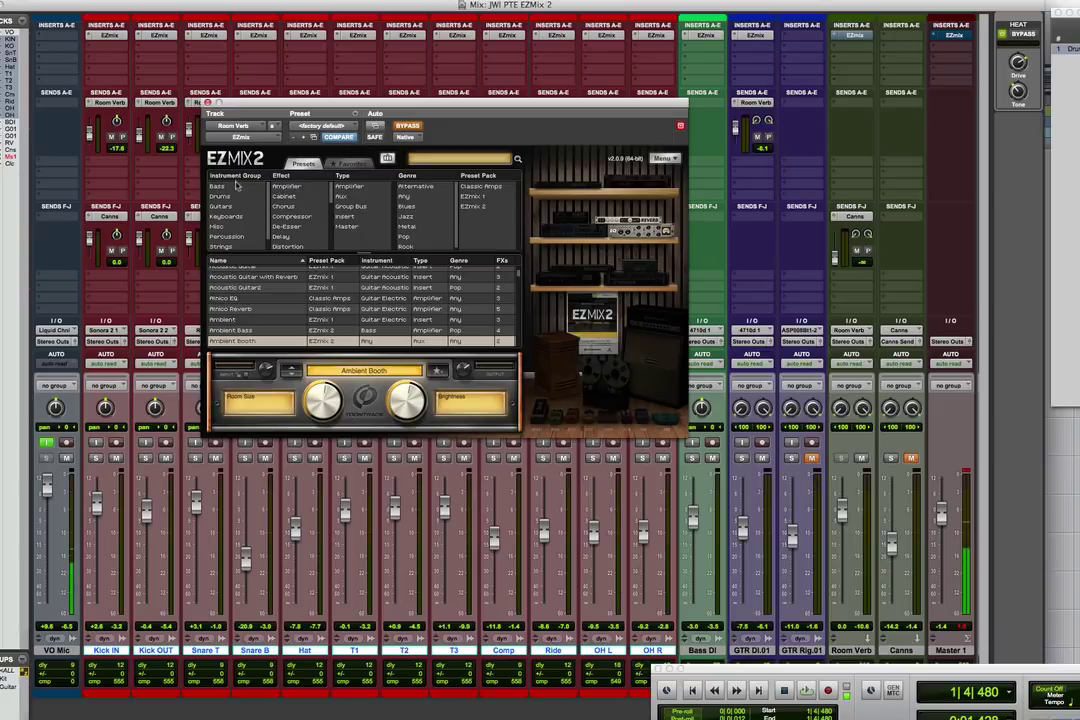
{"action": "scroll", "coordinate": [332, 200], "scroll_direction": "down", "scroll_amount": 5}
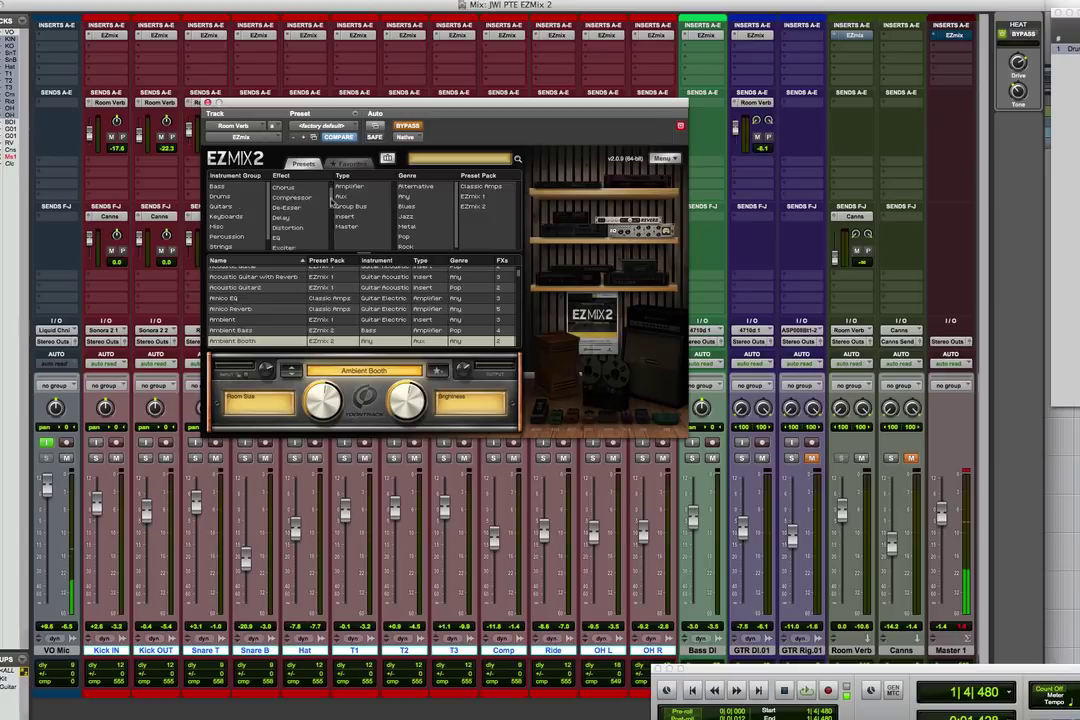
{"action": "scroll", "coordinate": [330, 215], "scroll_direction": "down", "scroll_amount": 3}
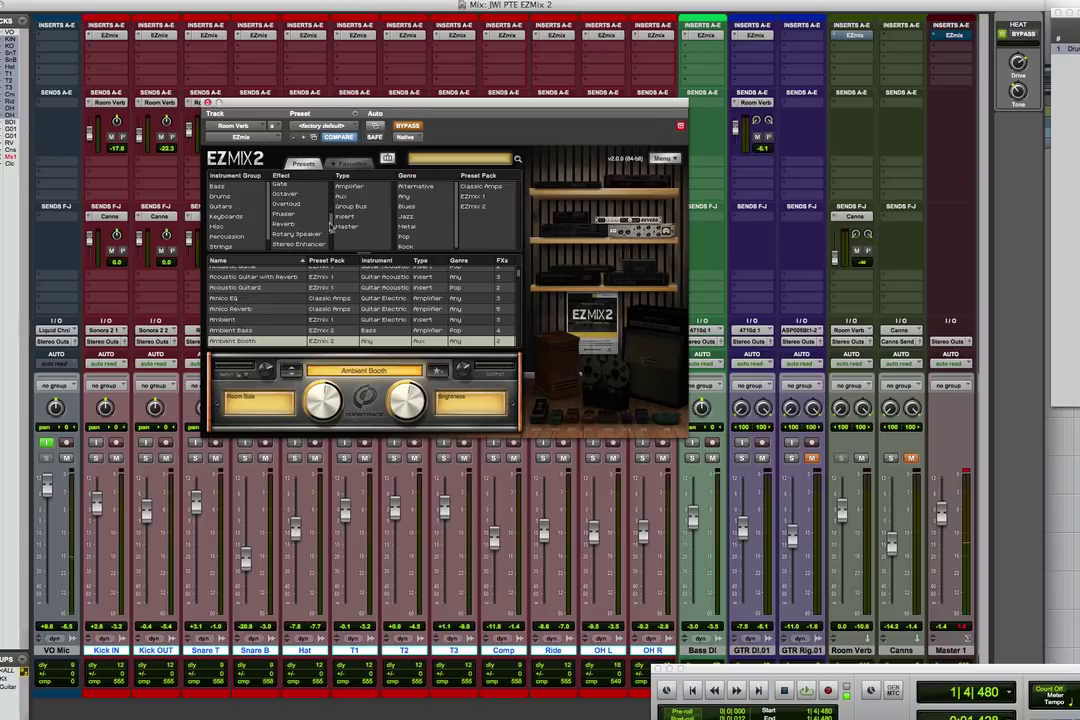
{"action": "left_click", "coordinate": [284, 203]}
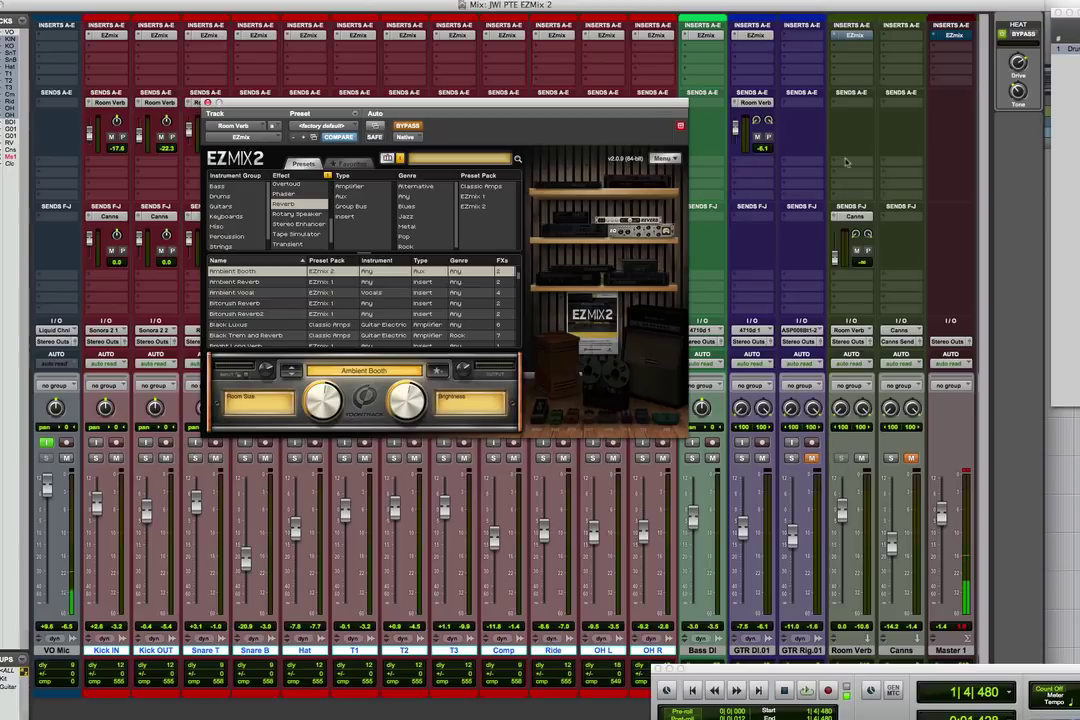
{"action": "left_click", "coordinate": [408, 125]}
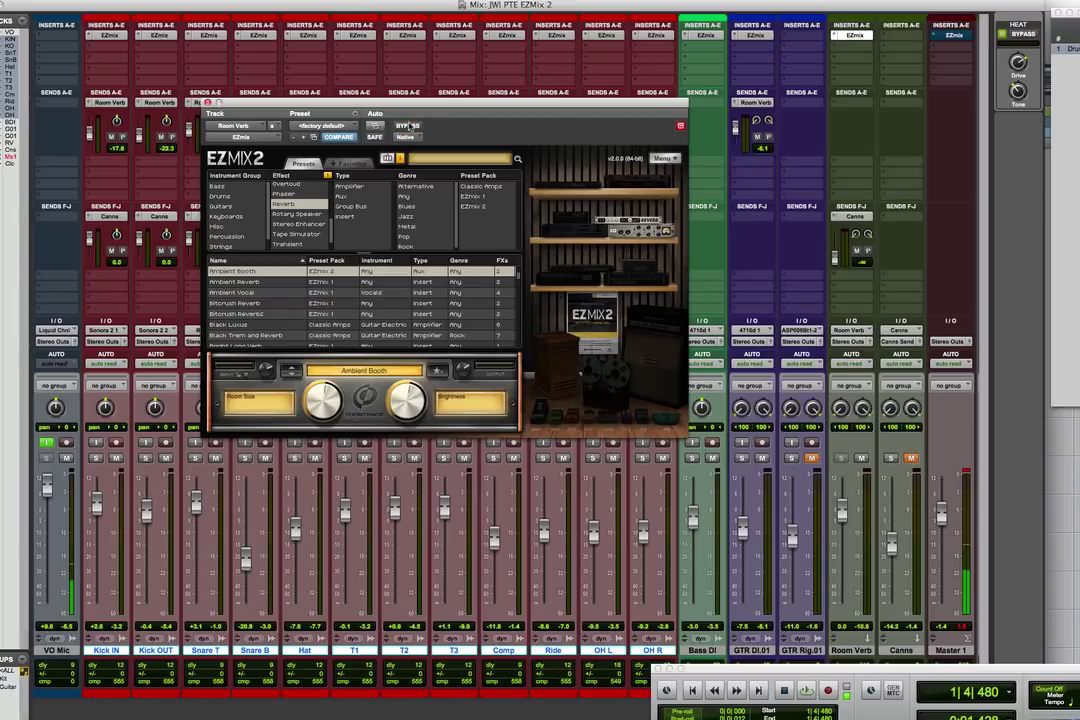
Play the full mix while raising GTR DI.01 to -5.9 and Bass DI to -2.2, and adjust the Ambient Booth preset's Room Size.
{"action": "key", "text": "space"}
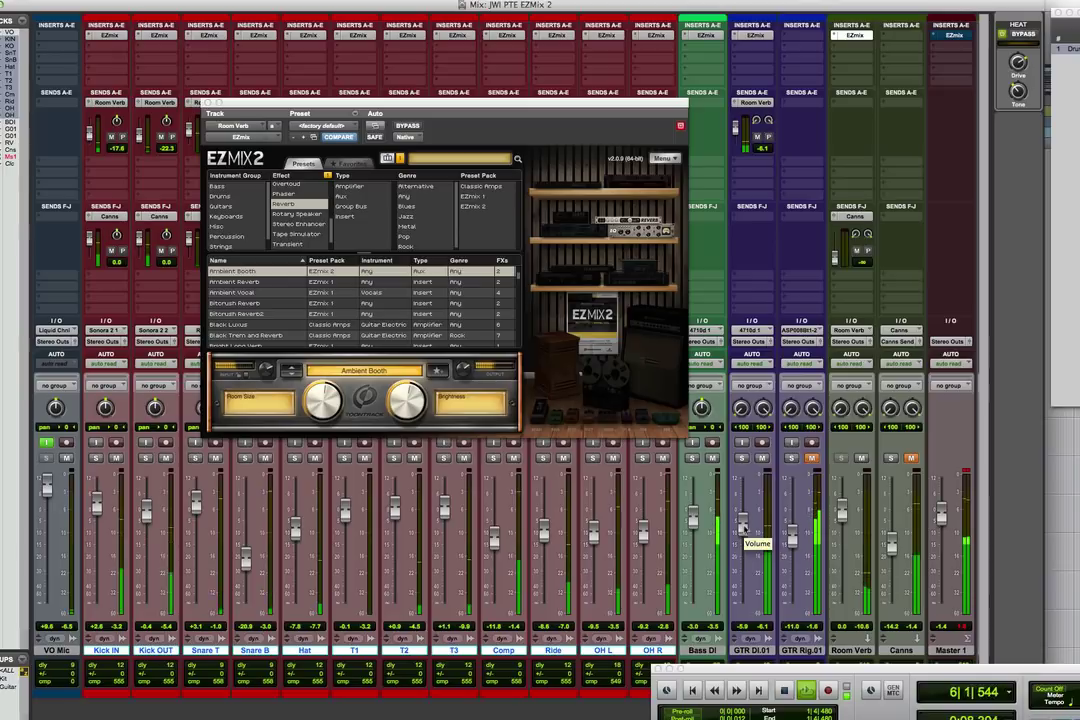
{"action": "left_click_drag", "start_coordinate": [693, 517], "coordinate": [693, 512]}
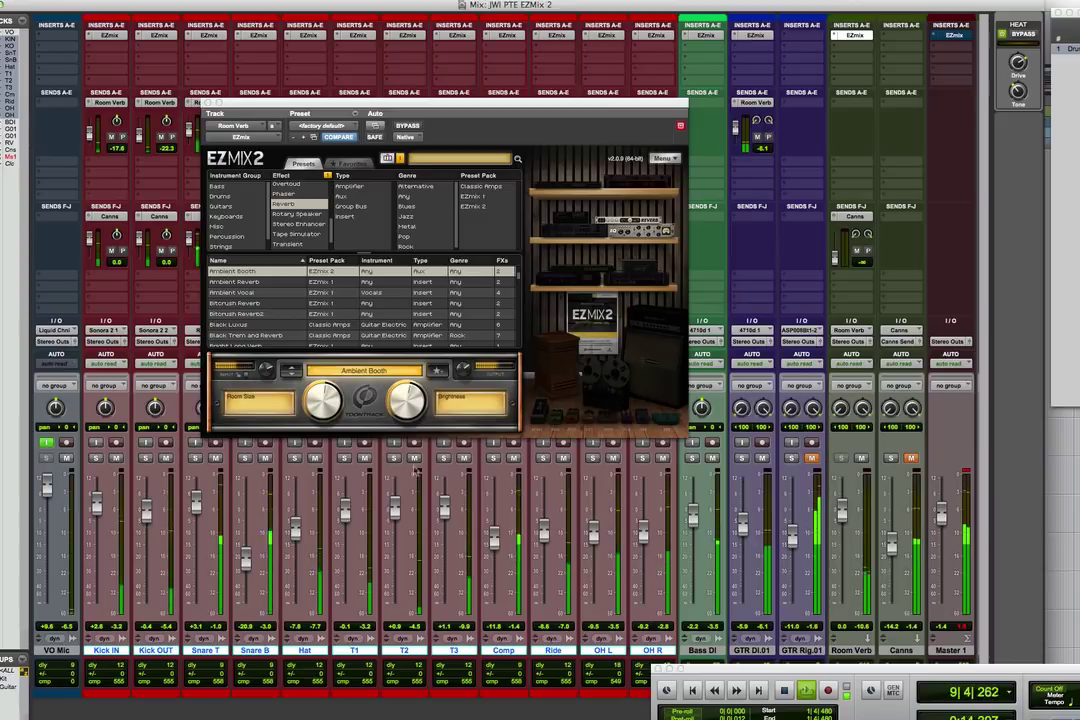
{"action": "left_click_drag", "start_coordinate": [326, 395], "coordinate": [327, 390]}
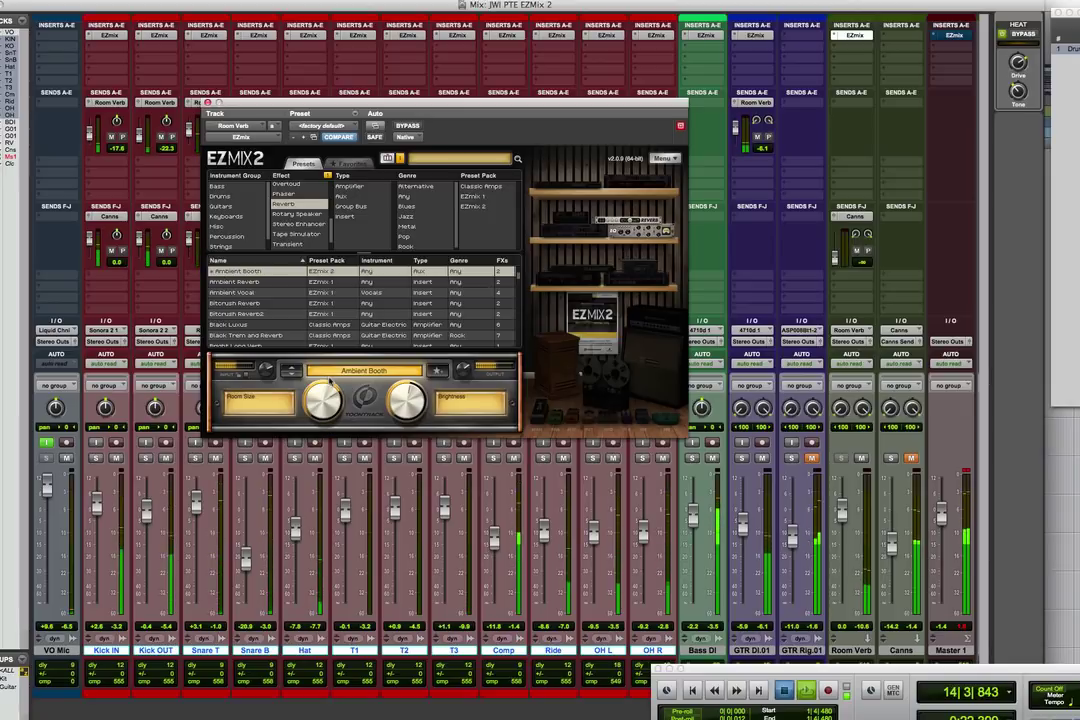
{"action": "key", "text": "space"}
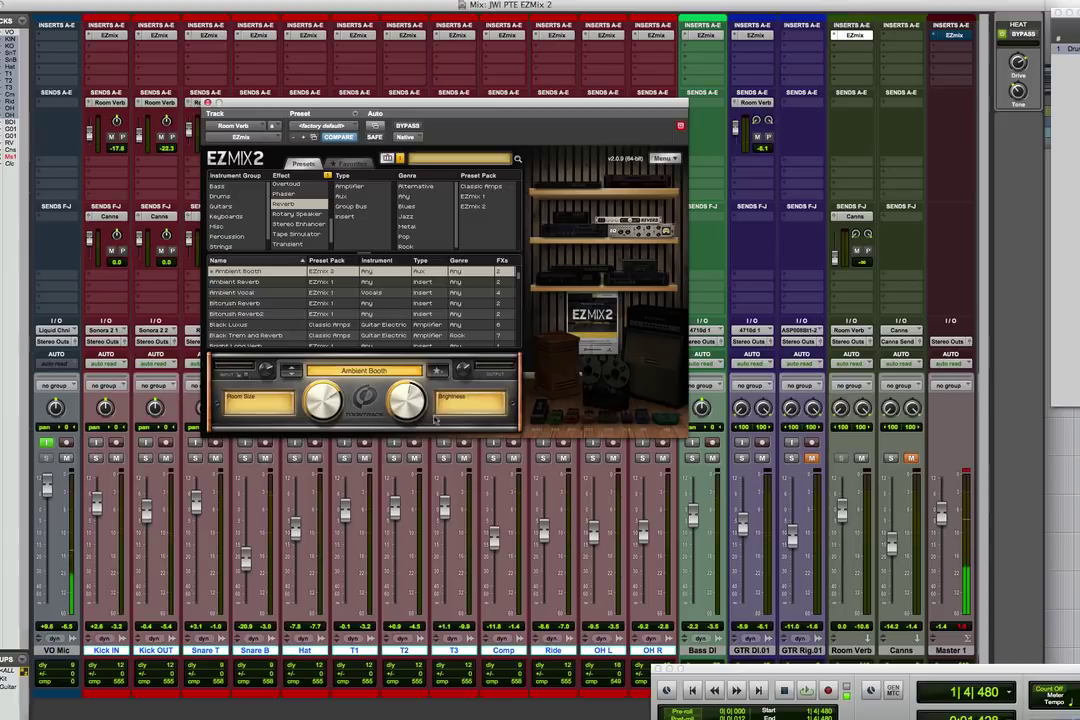
Open EZmix on Master 1 with its bypass off, look through the Misc effect categories, and play the mix through Master Limiter.
{"action": "left_click", "coordinate": [951, 38]}
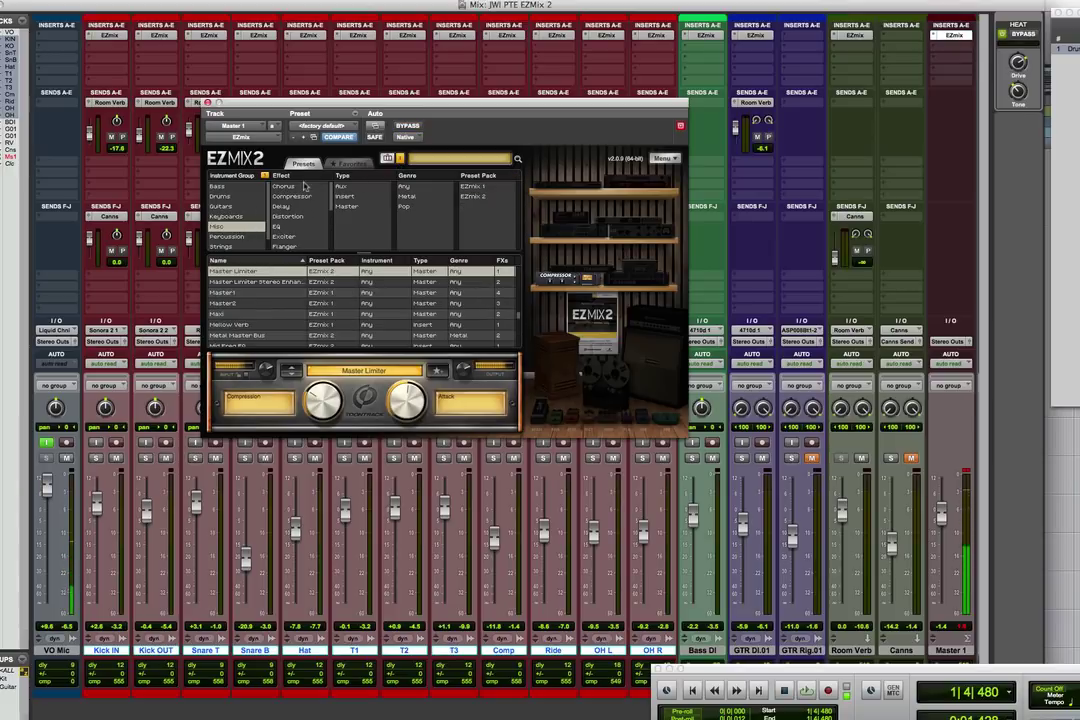
{"action": "scroll", "coordinate": [324, 193], "scroll_direction": "down", "scroll_amount": 5}
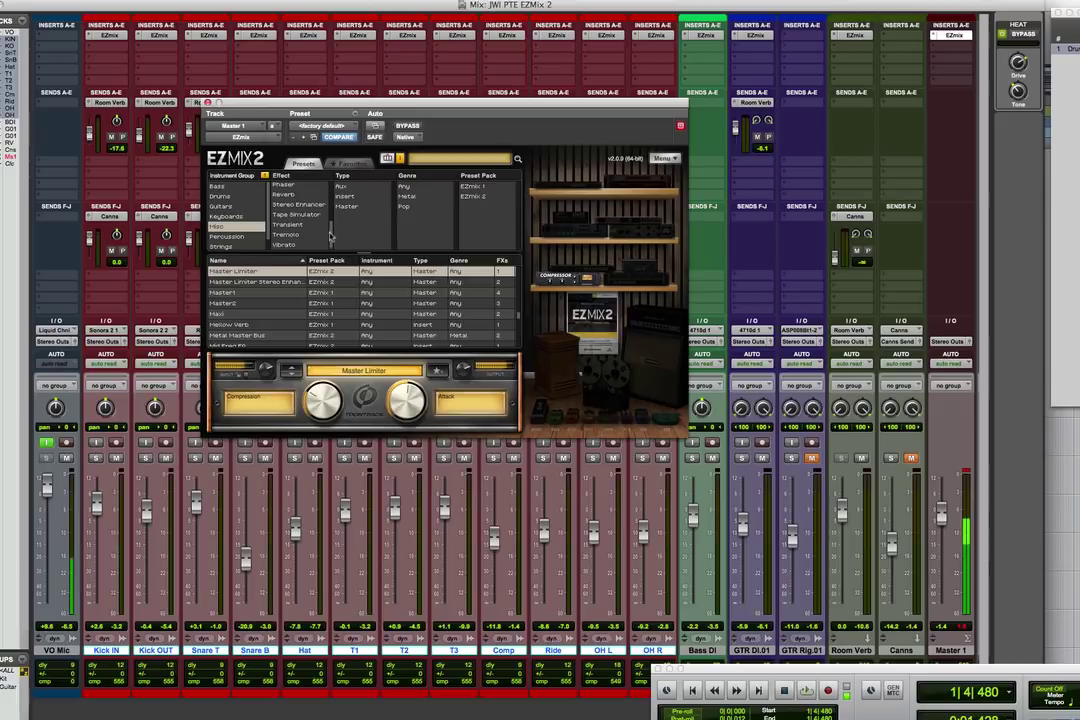
{"action": "scroll", "coordinate": [331, 224], "scroll_direction": "up", "scroll_amount": 5}
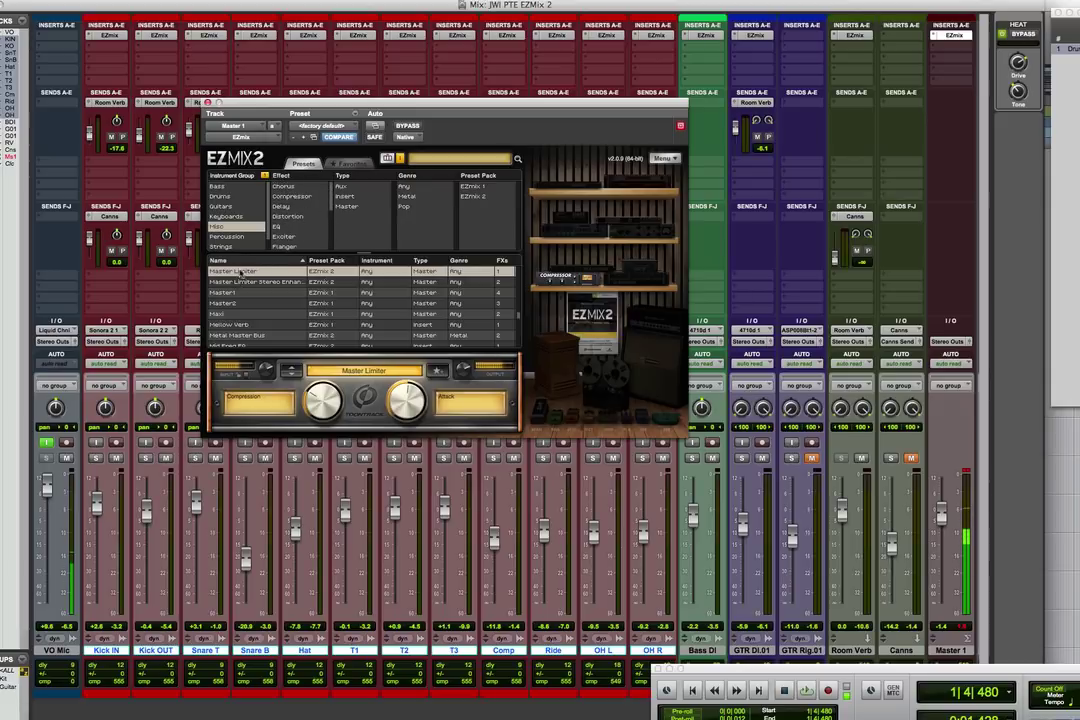
{"action": "key", "text": "space"}
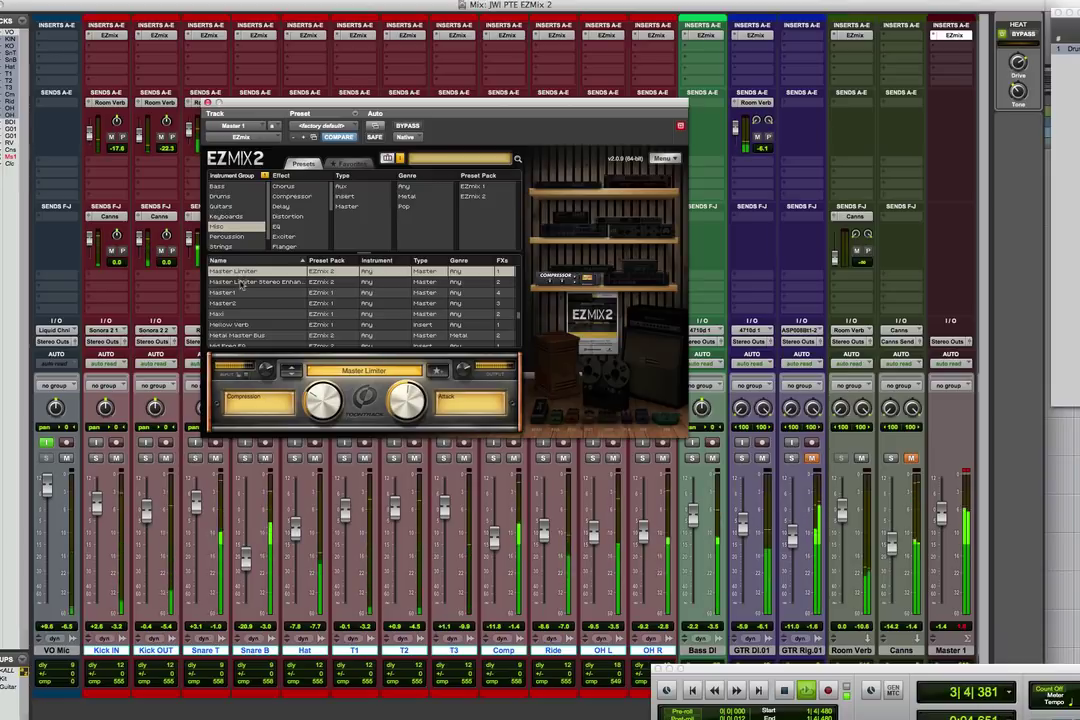
Audition the Master Limiter Stereo Enhancer, Master1, Master2, Mellow Verb and Metal Master Bus presets on Master 1 during playback.
{"action": "left_click", "coordinate": [240, 283]}
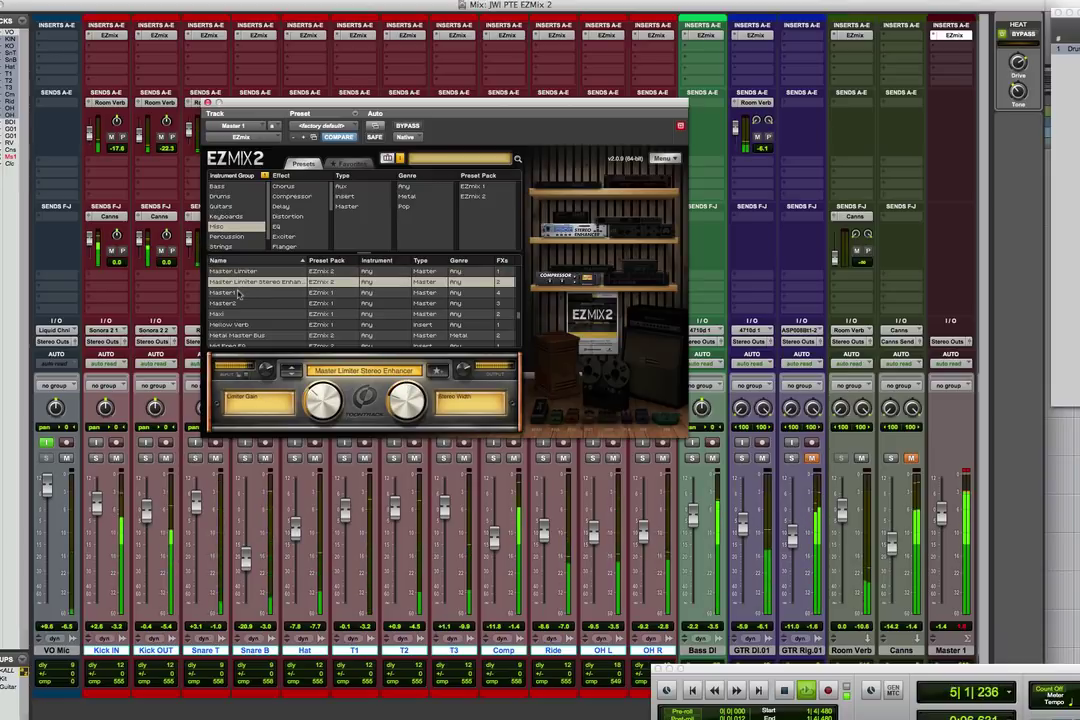
{"action": "left_click_drag", "start_coordinate": [322, 401], "coordinate": [310, 370]}
{"action": "left_click", "coordinate": [245, 292]}
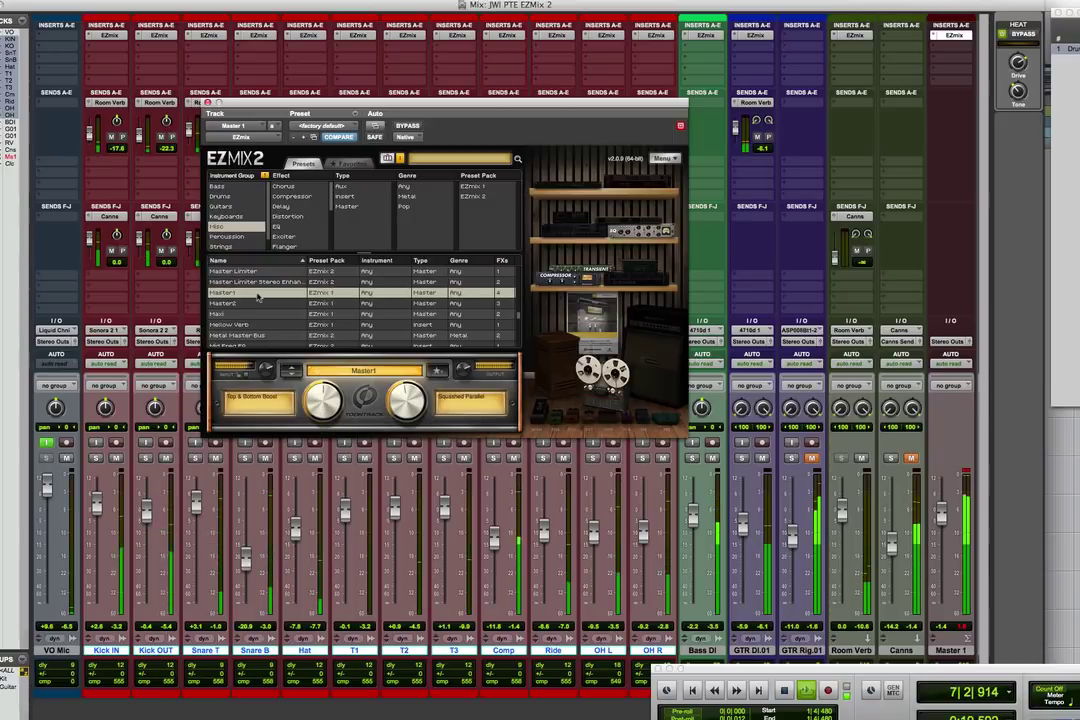
{"action": "left_click", "coordinate": [254, 304]}
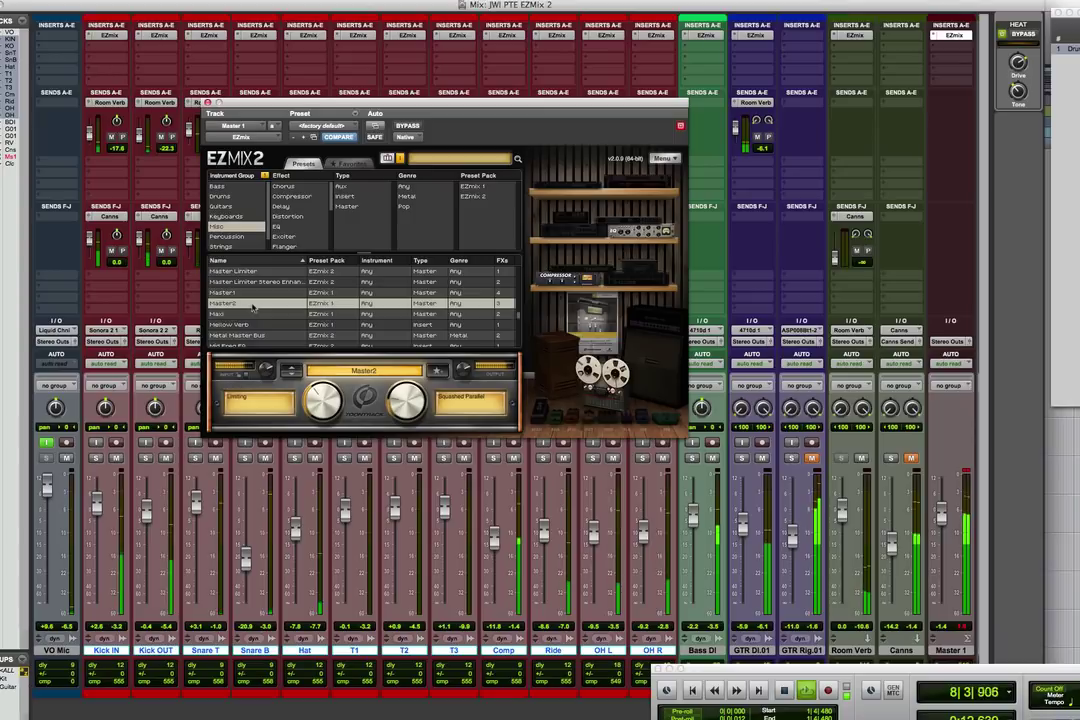
{"action": "left_click", "coordinate": [263, 325]}
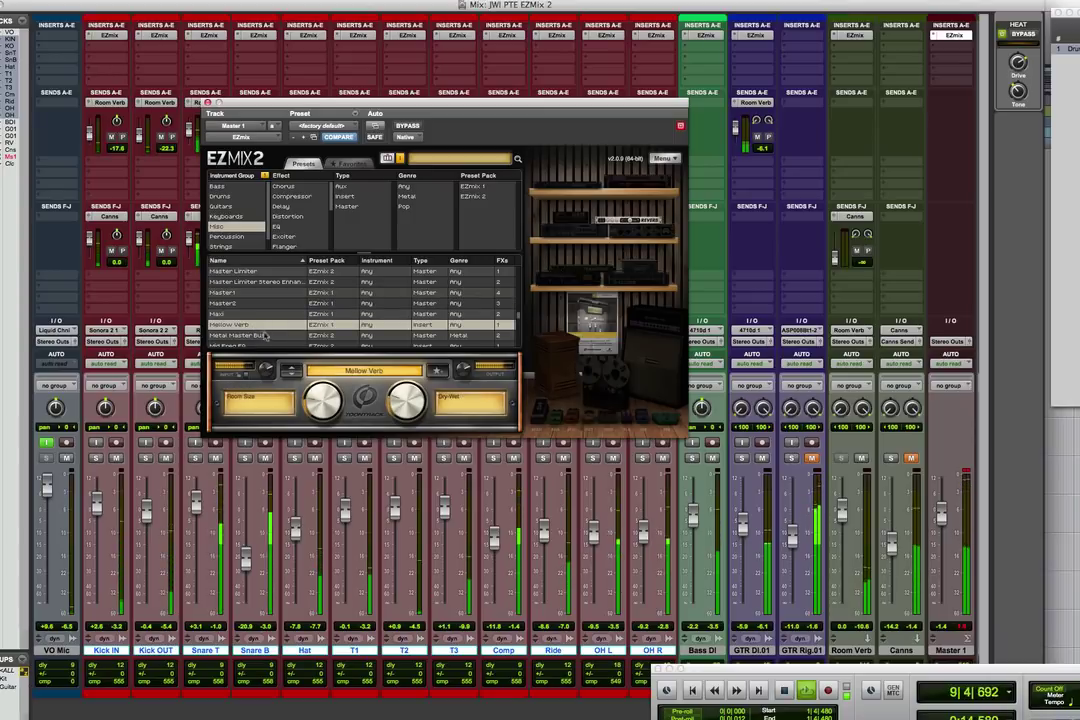
{"action": "left_click", "coordinate": [278, 337]}
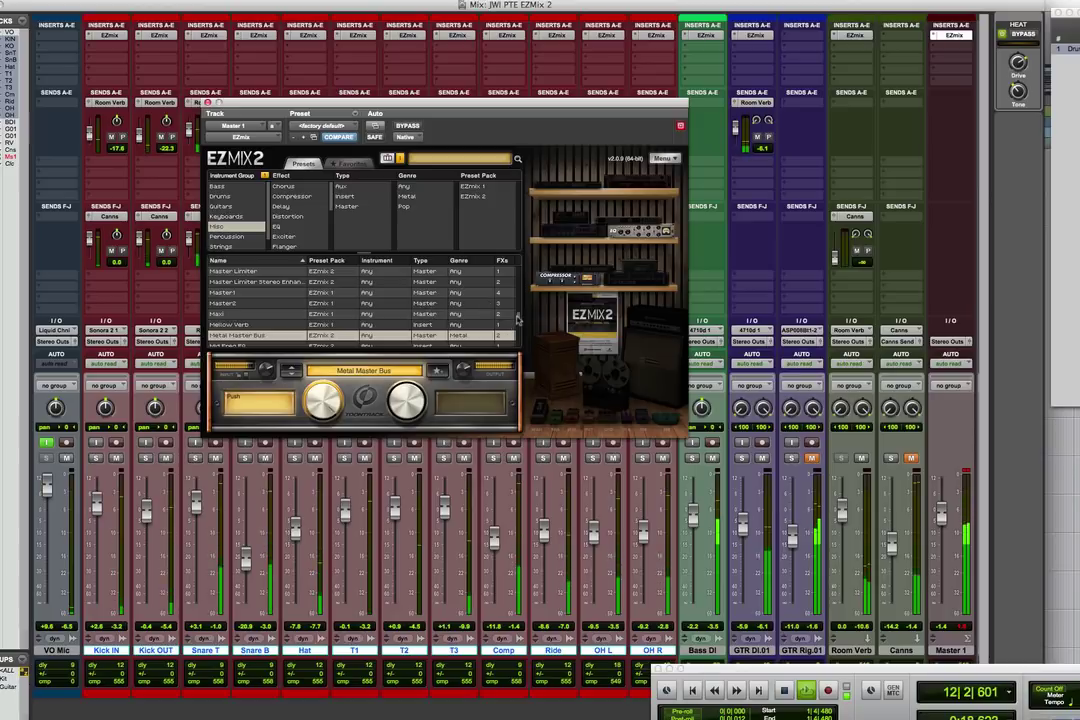
Compare Master Limiter with Master Limiter Stereo Enhancer on Master 1 and load the Master Limiter preset.
{"action": "scroll", "coordinate": [518, 316], "scroll_direction": "up", "scroll_amount": 3}
{"action": "scroll", "coordinate": [518, 316], "scroll_direction": "down", "scroll_amount": 2}
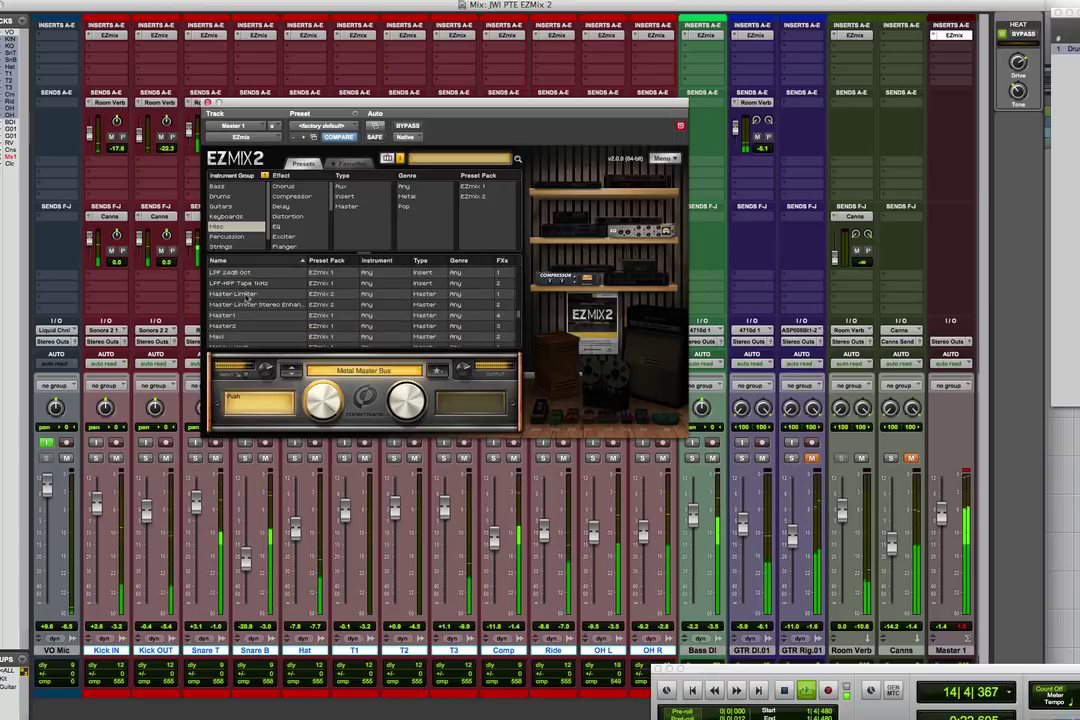
{"action": "left_click", "coordinate": [255, 294]}
{"action": "left_click", "coordinate": [241, 305]}
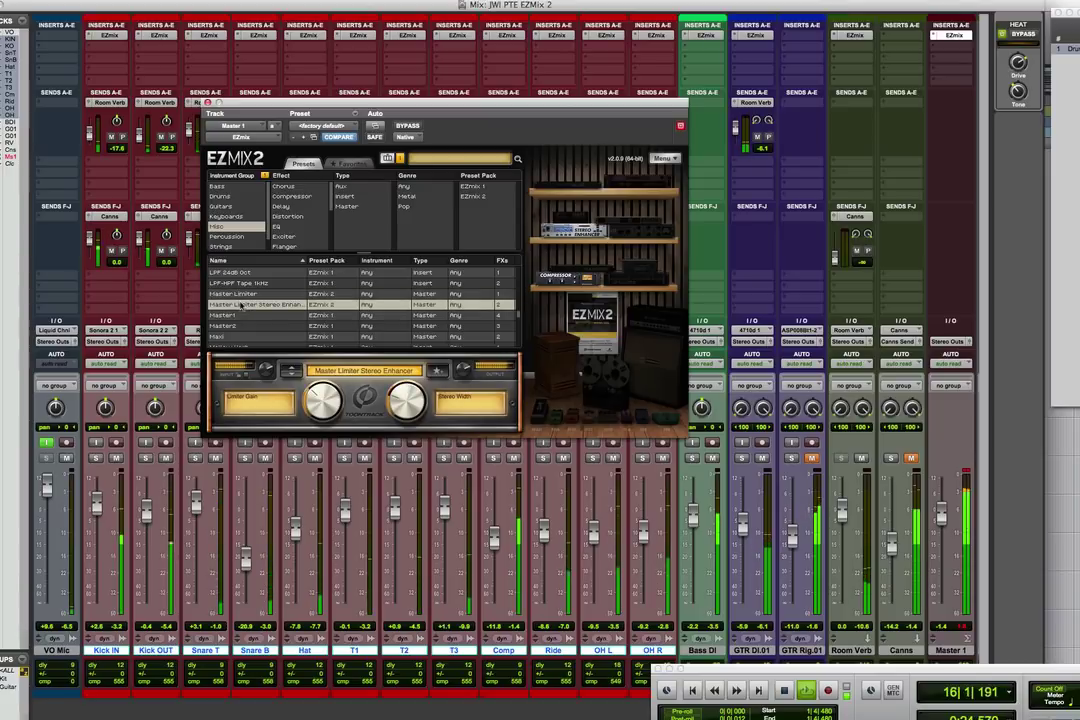
{"action": "left_click", "coordinate": [241, 294]}
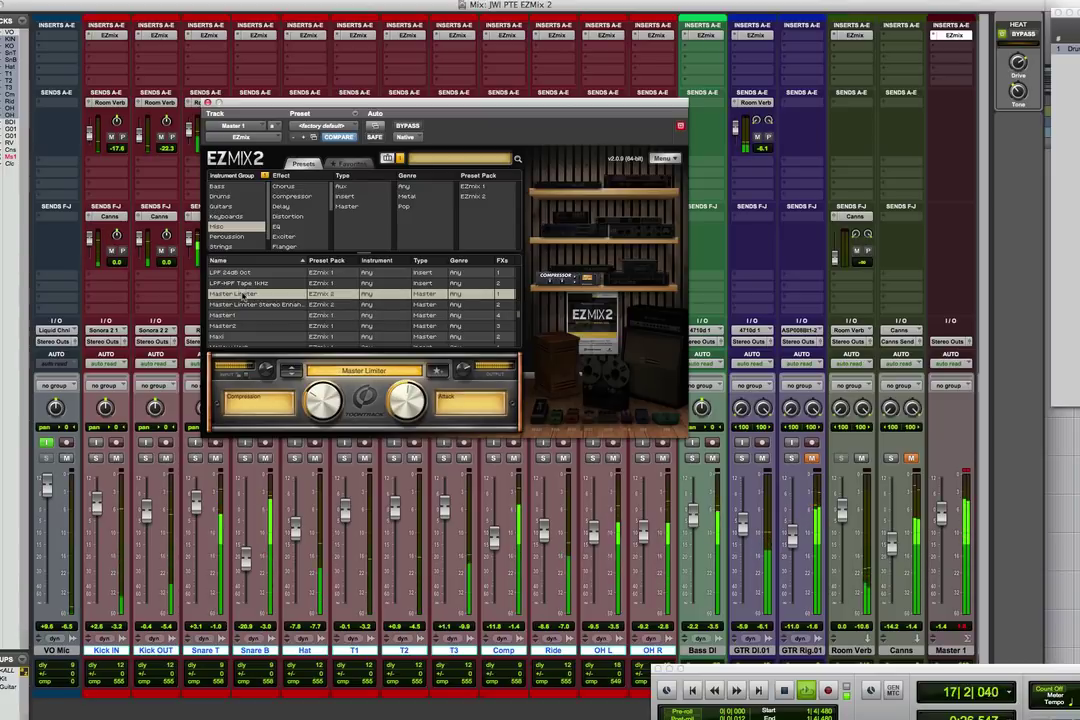
Adjust the Master Limiter preset's Compression and Attack while the mix plays, and stop playback.
{"action": "left_click_drag", "start_coordinate": [322, 400], "coordinate": [320, 392]}
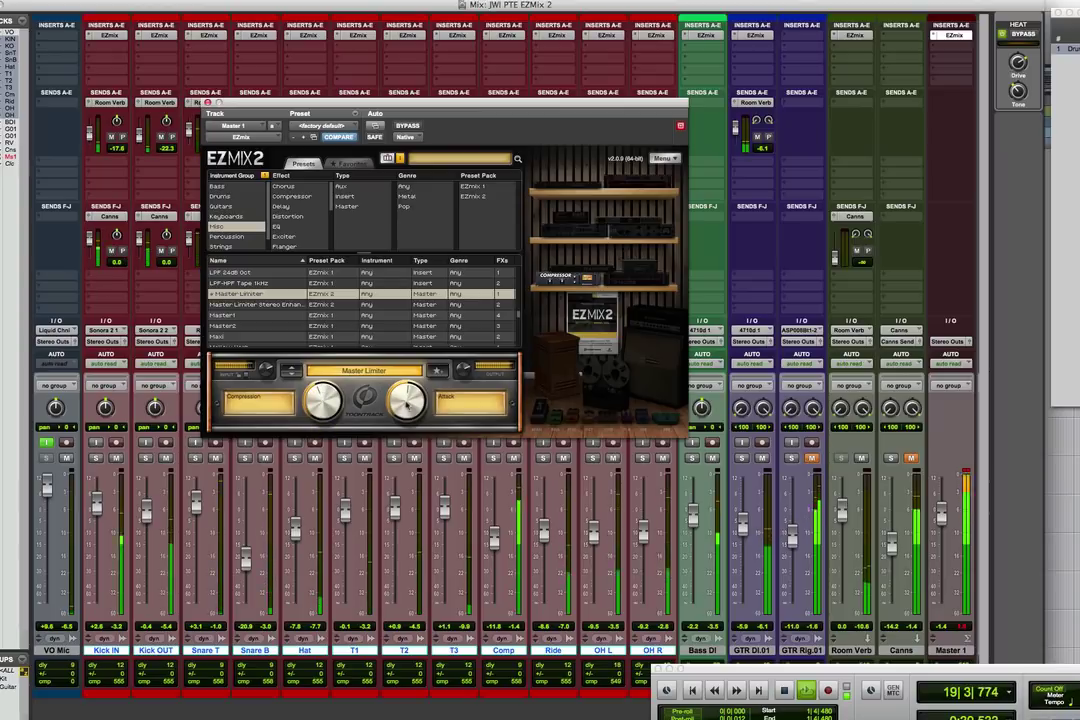
{"action": "left_click_drag", "start_coordinate": [406, 402], "coordinate": [405, 398]}
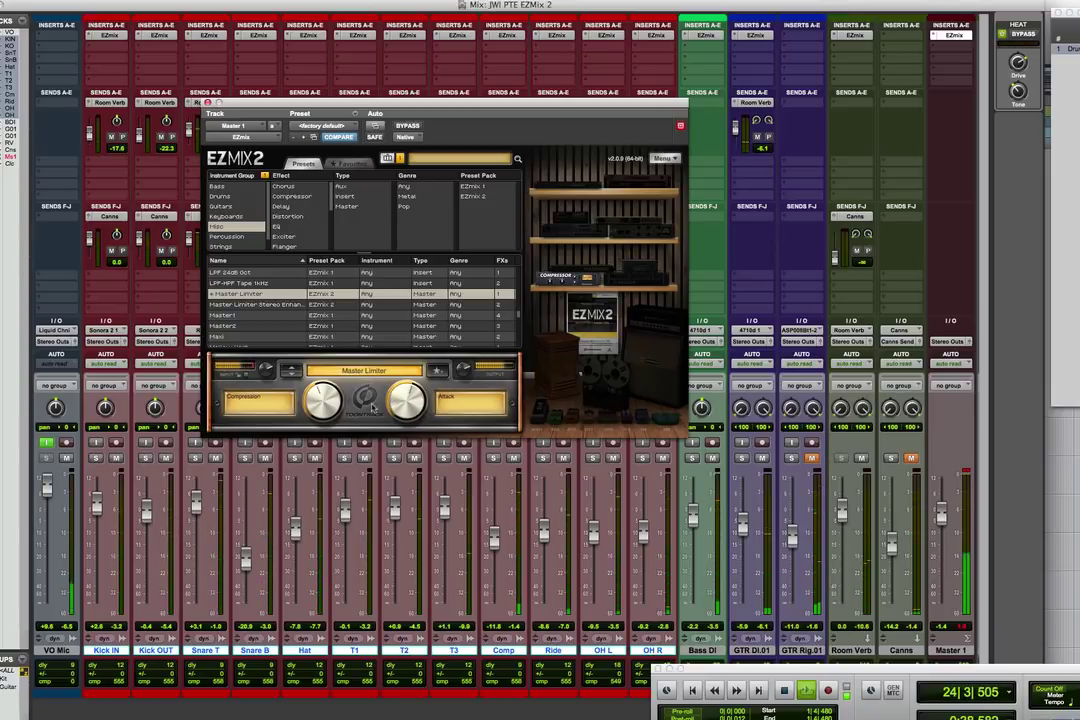
{"action": "key", "text": "space"}
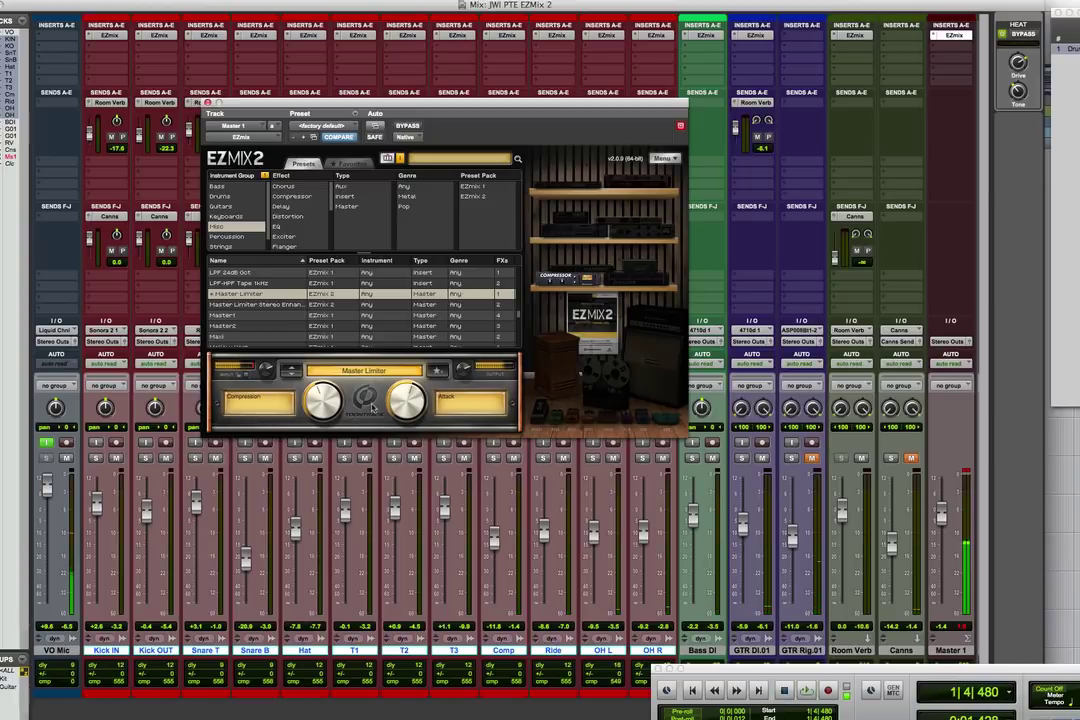